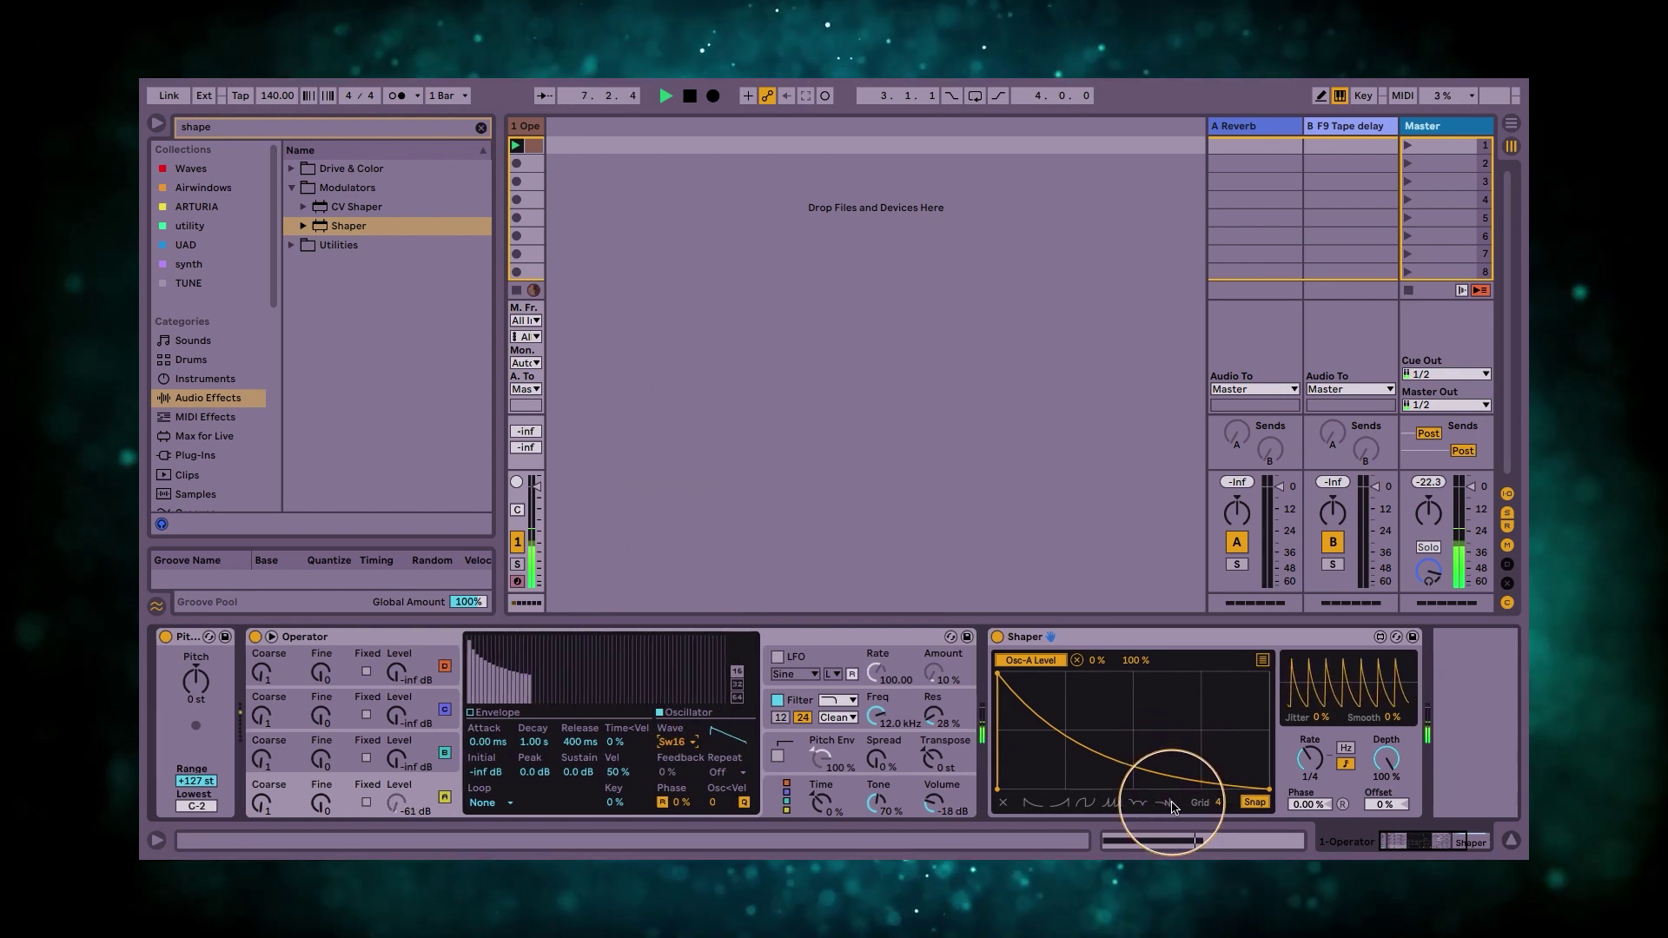
Apply the random shape to the Shaper curve modulating Osc-A Level and adjust Operator's output volume.
click(1170, 803)
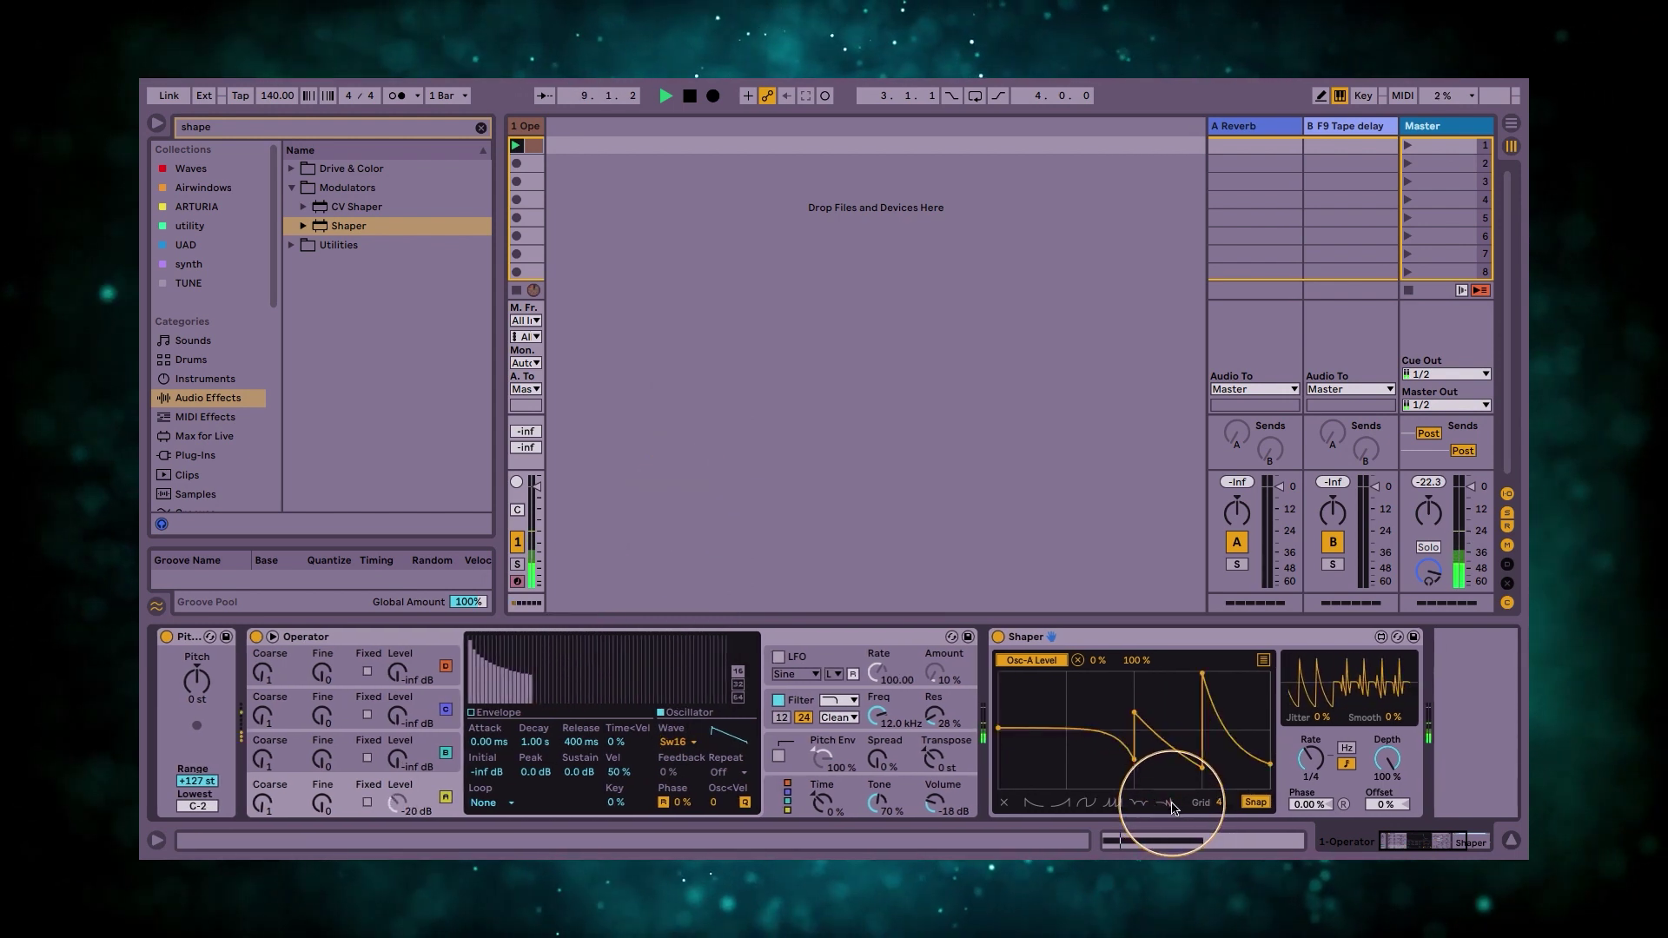
drag(961, 808, 940, 806)
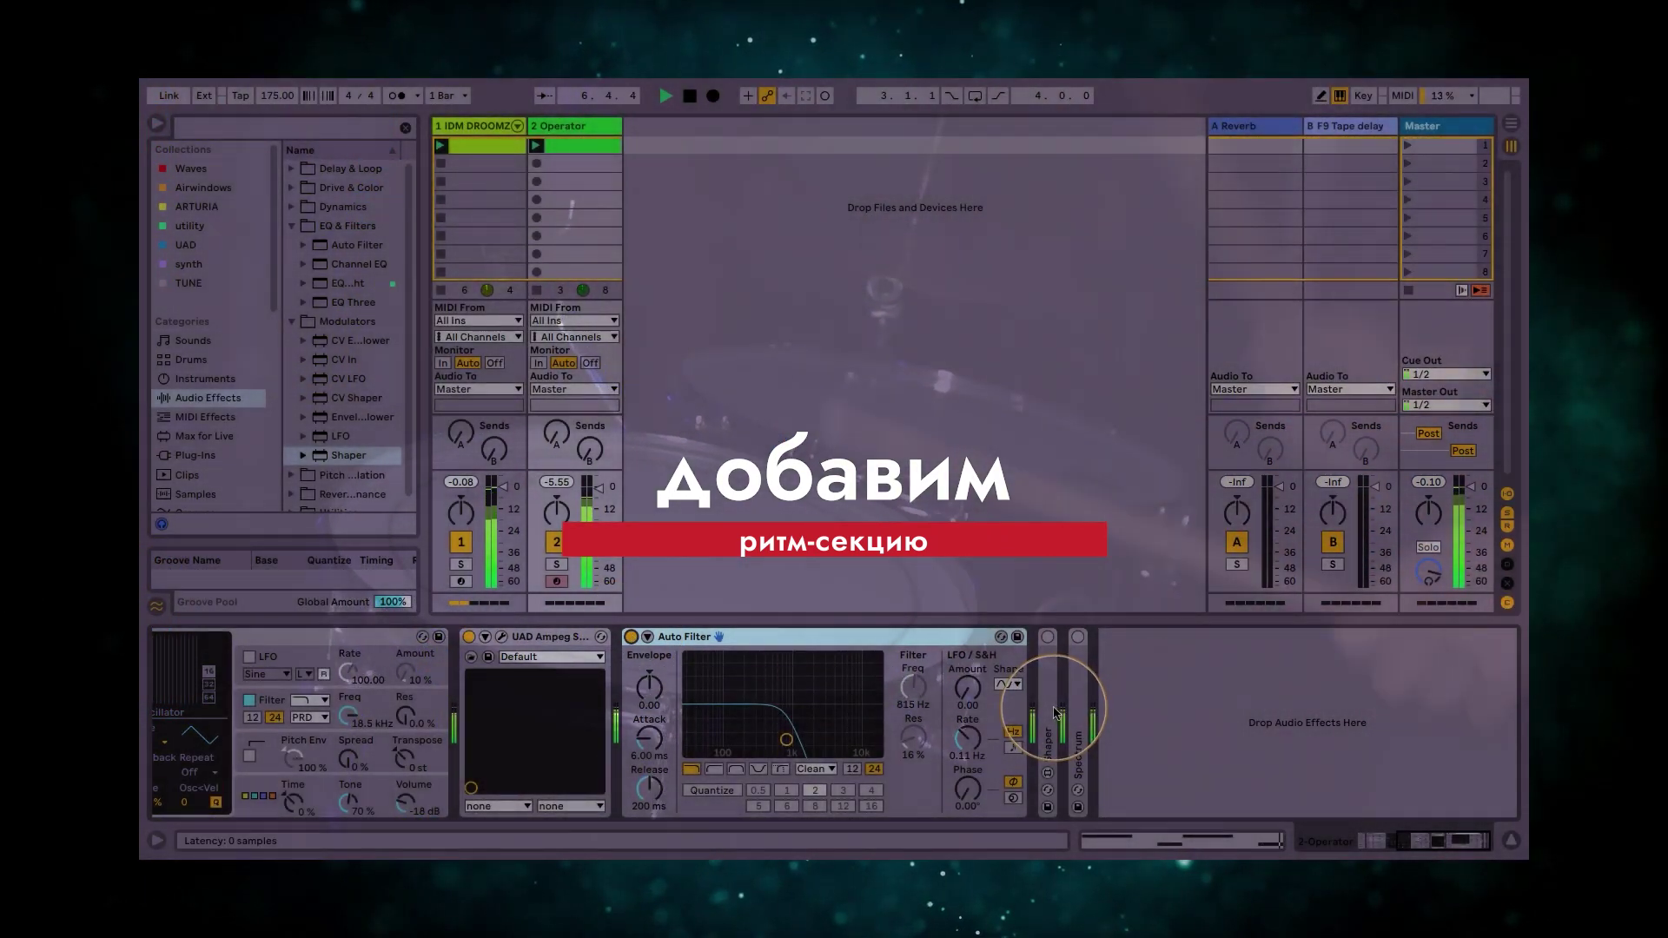
Expand and enable the Shaper after Auto Filter on the Operator track, and mute the drum track.
double_click(1049, 639)
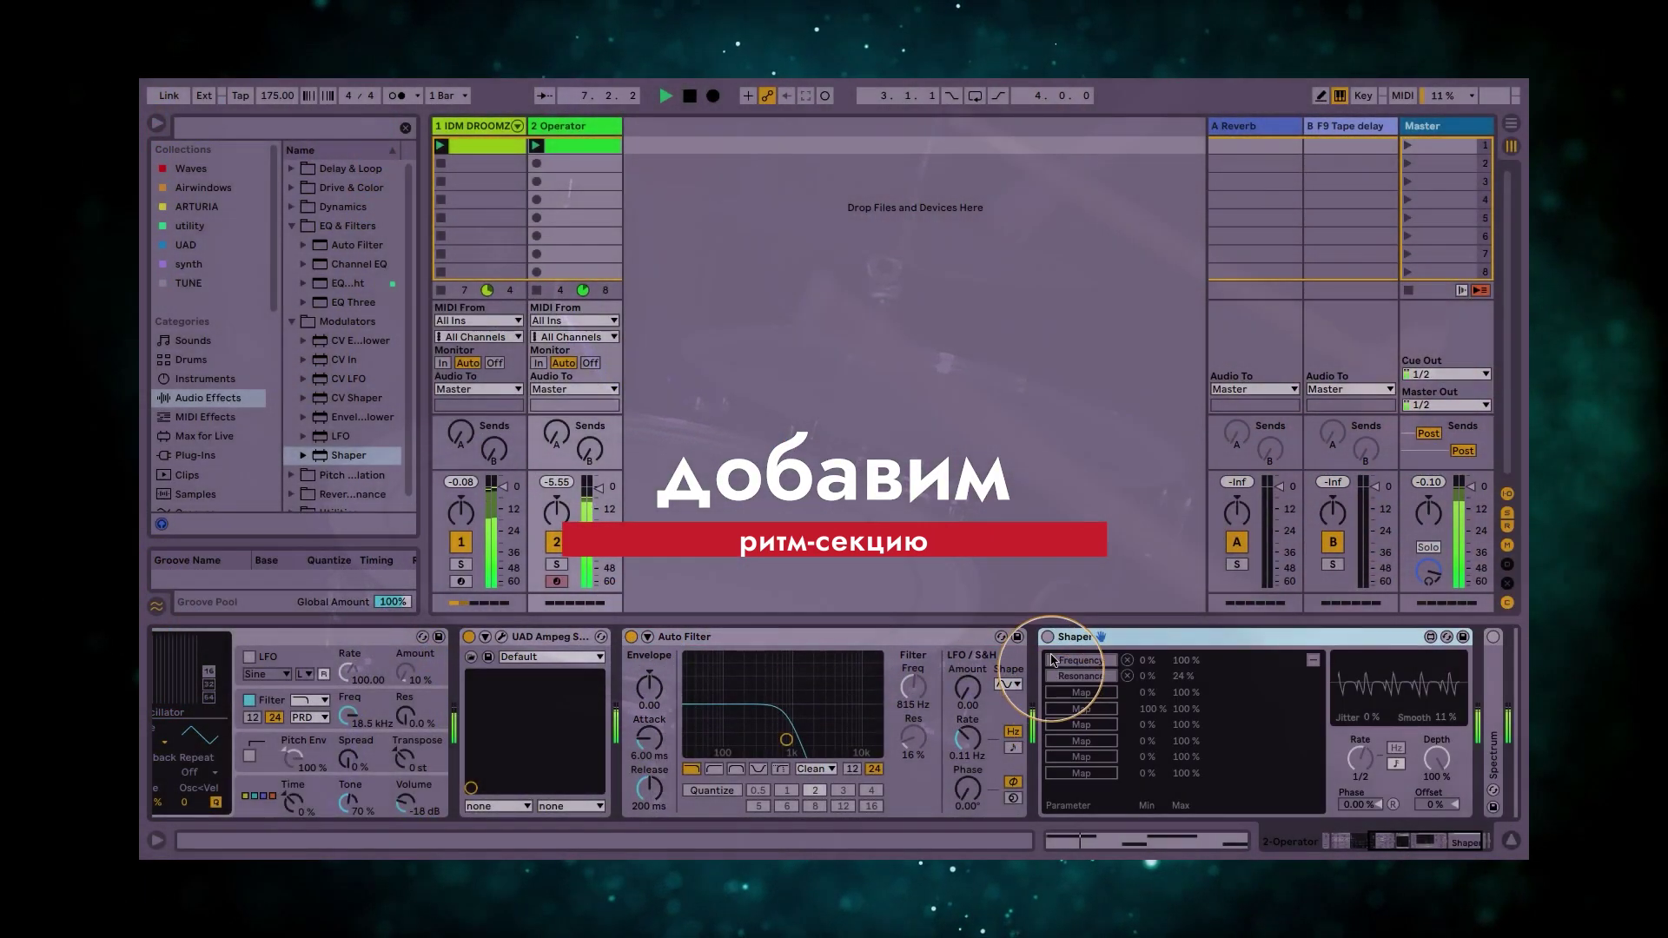
click(1048, 639)
click(1303, 662)
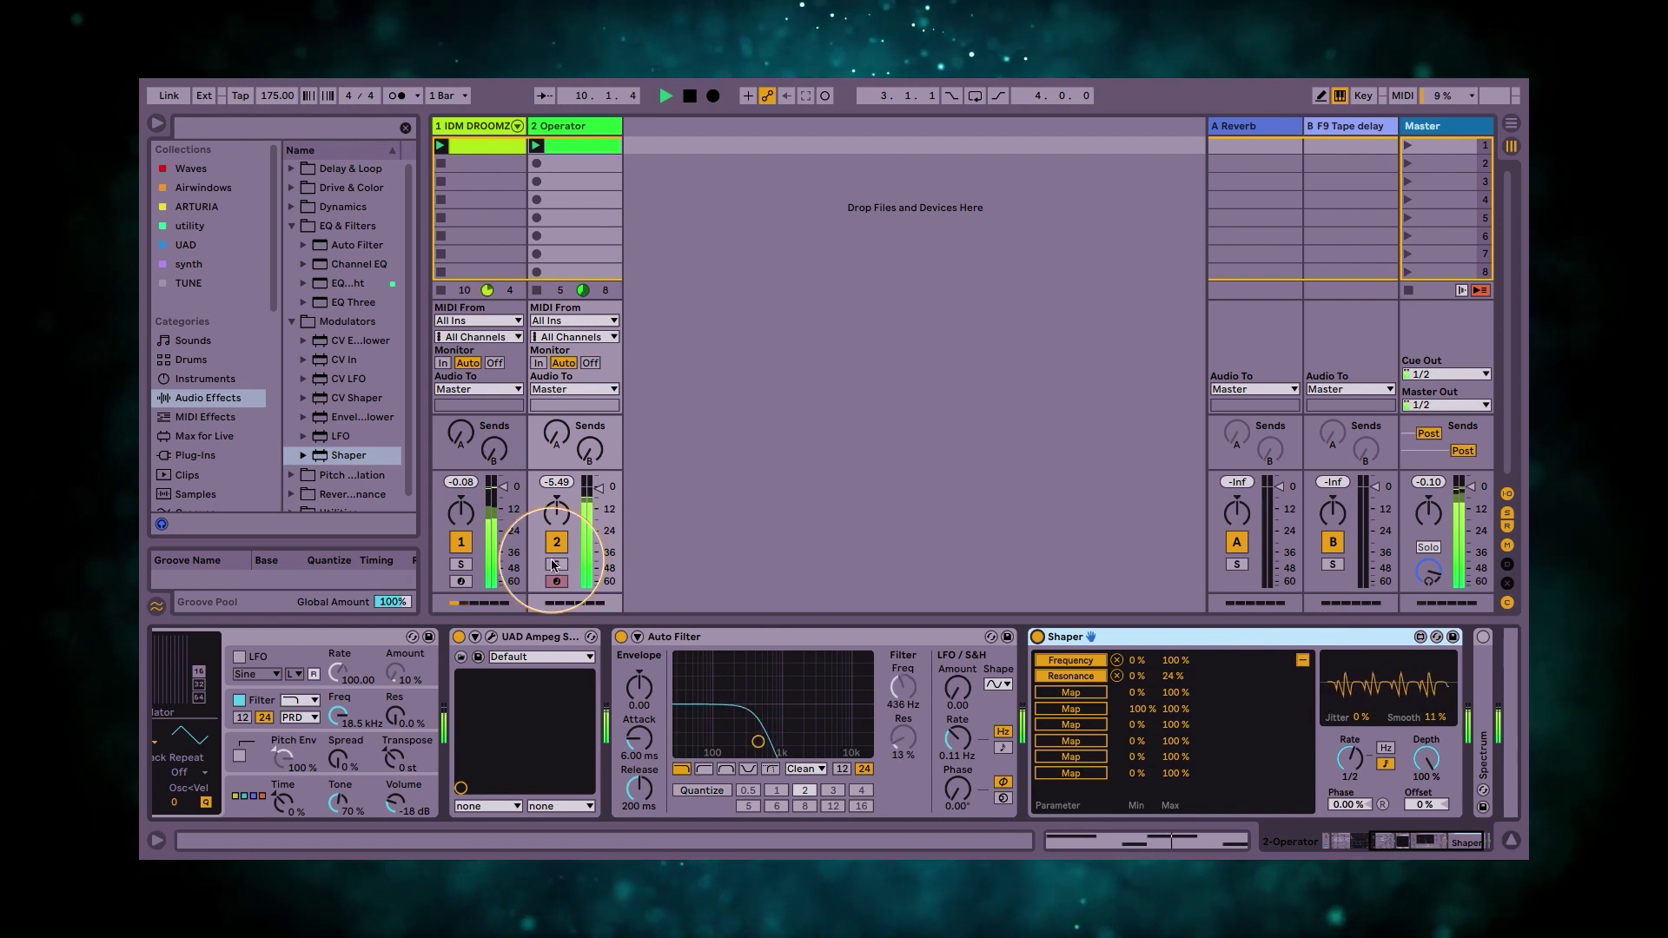
click(461, 543)
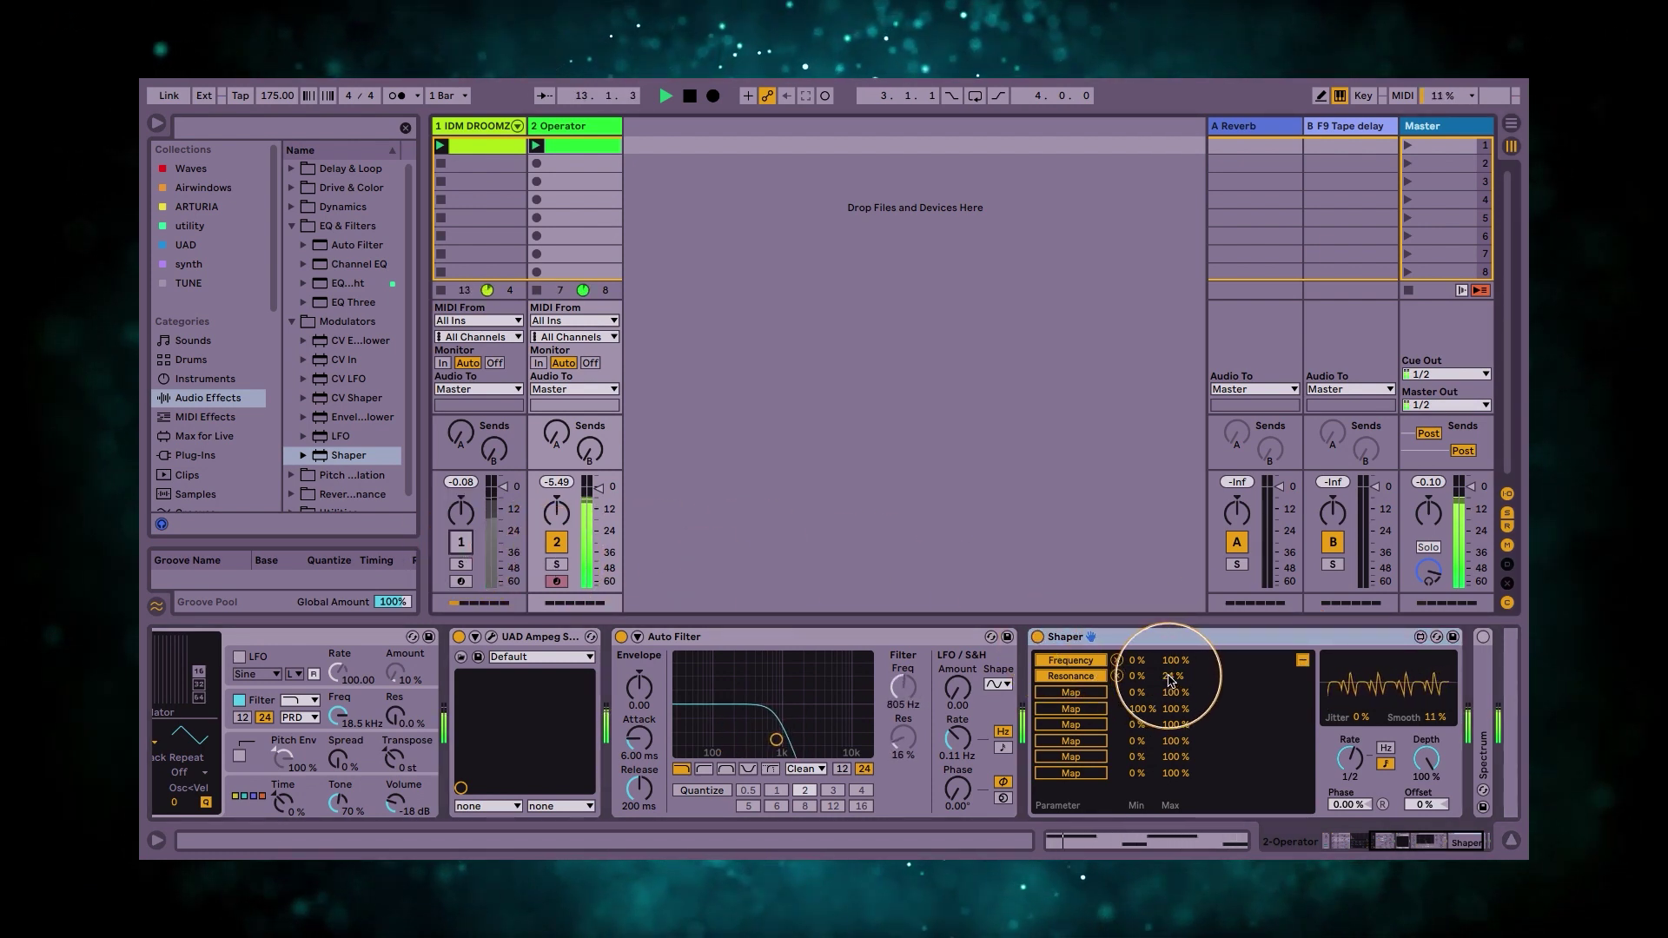
Set the Shaper's Resonance maximum to 70% and map its third slot to the Operator track's volume with a 55% minimum.
drag(1169, 681, 1118, 689)
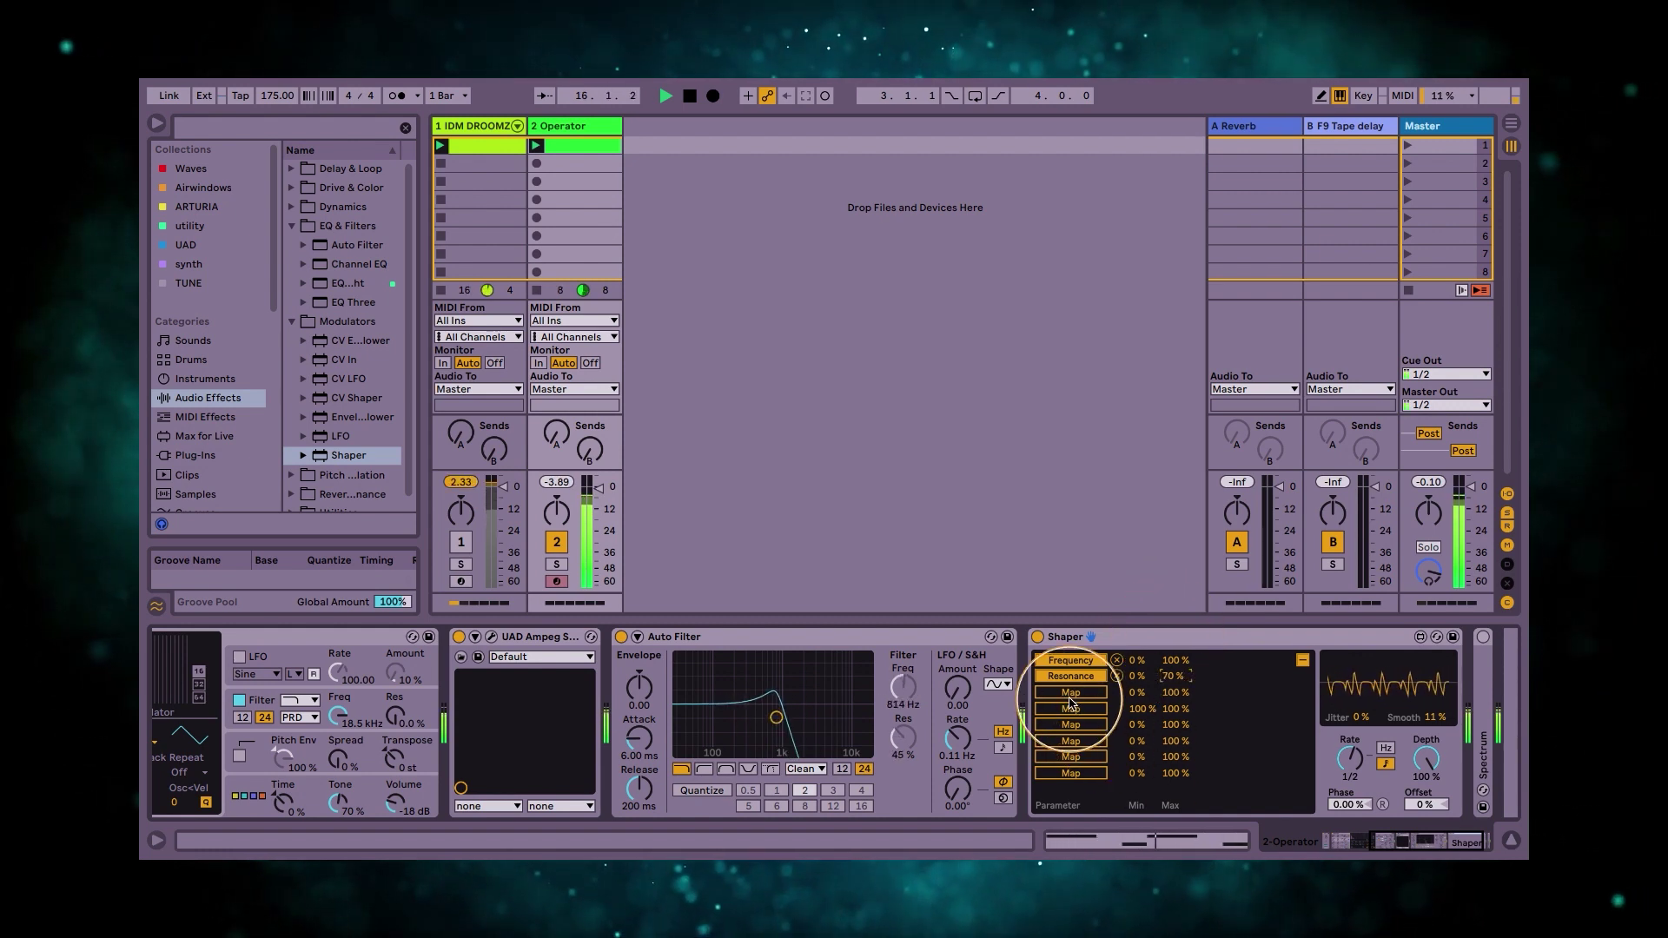
click(599, 493)
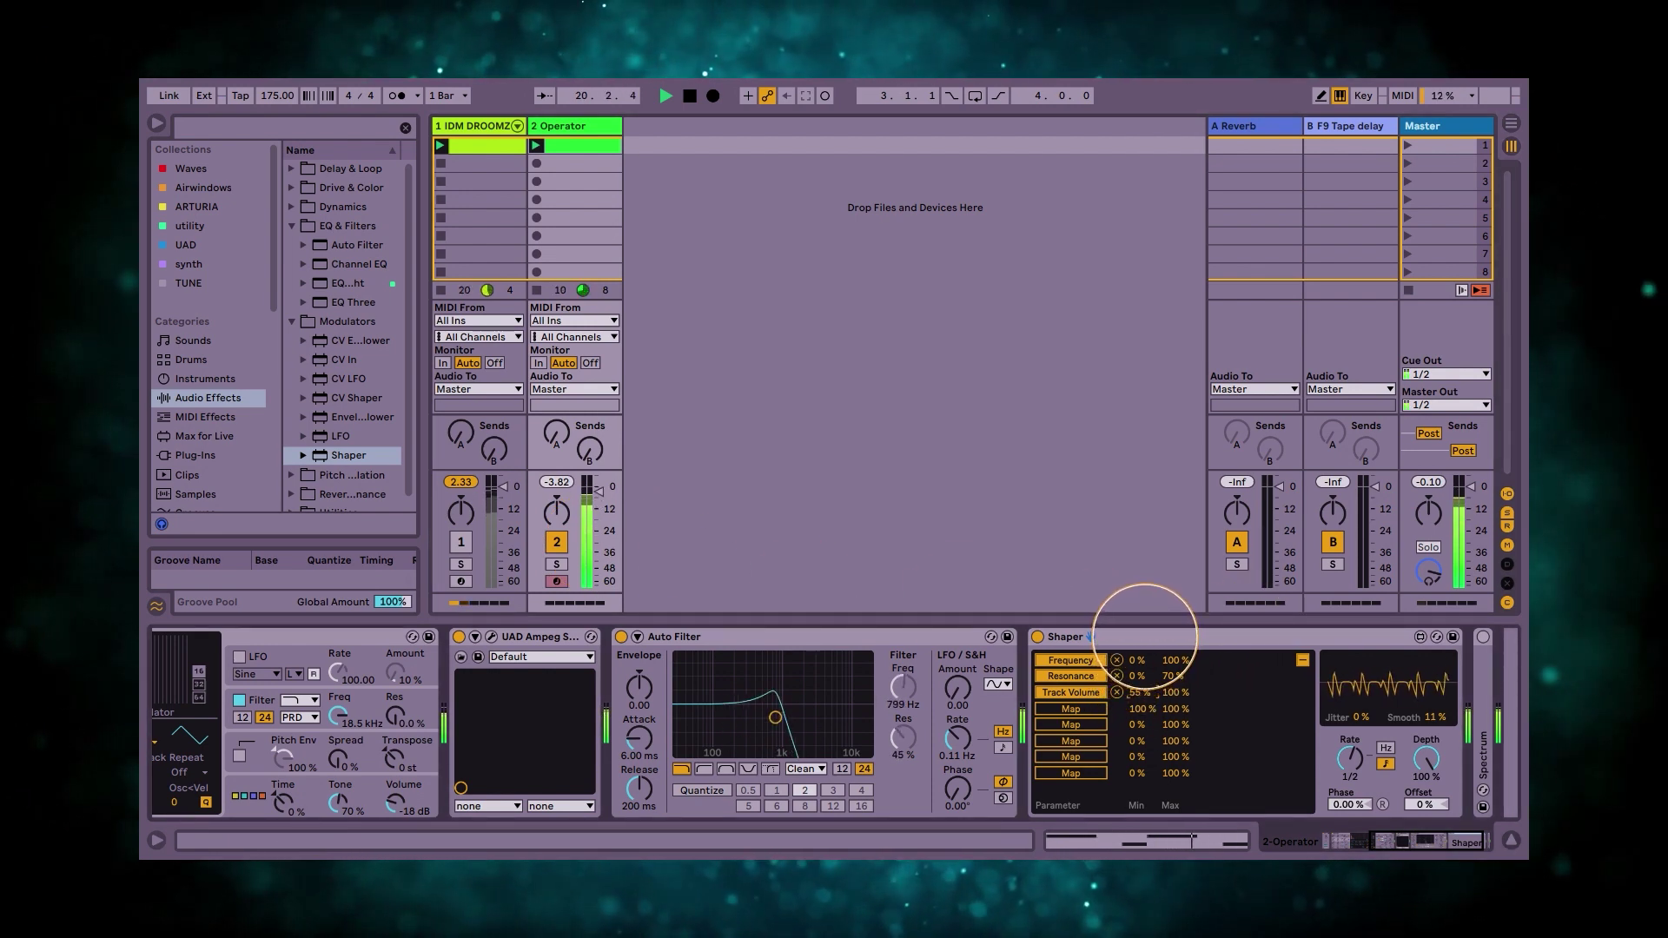
Bypass and re-enable the Shaper to compare the sound, and unmute the drum track and reset its peak level.
click(1037, 637)
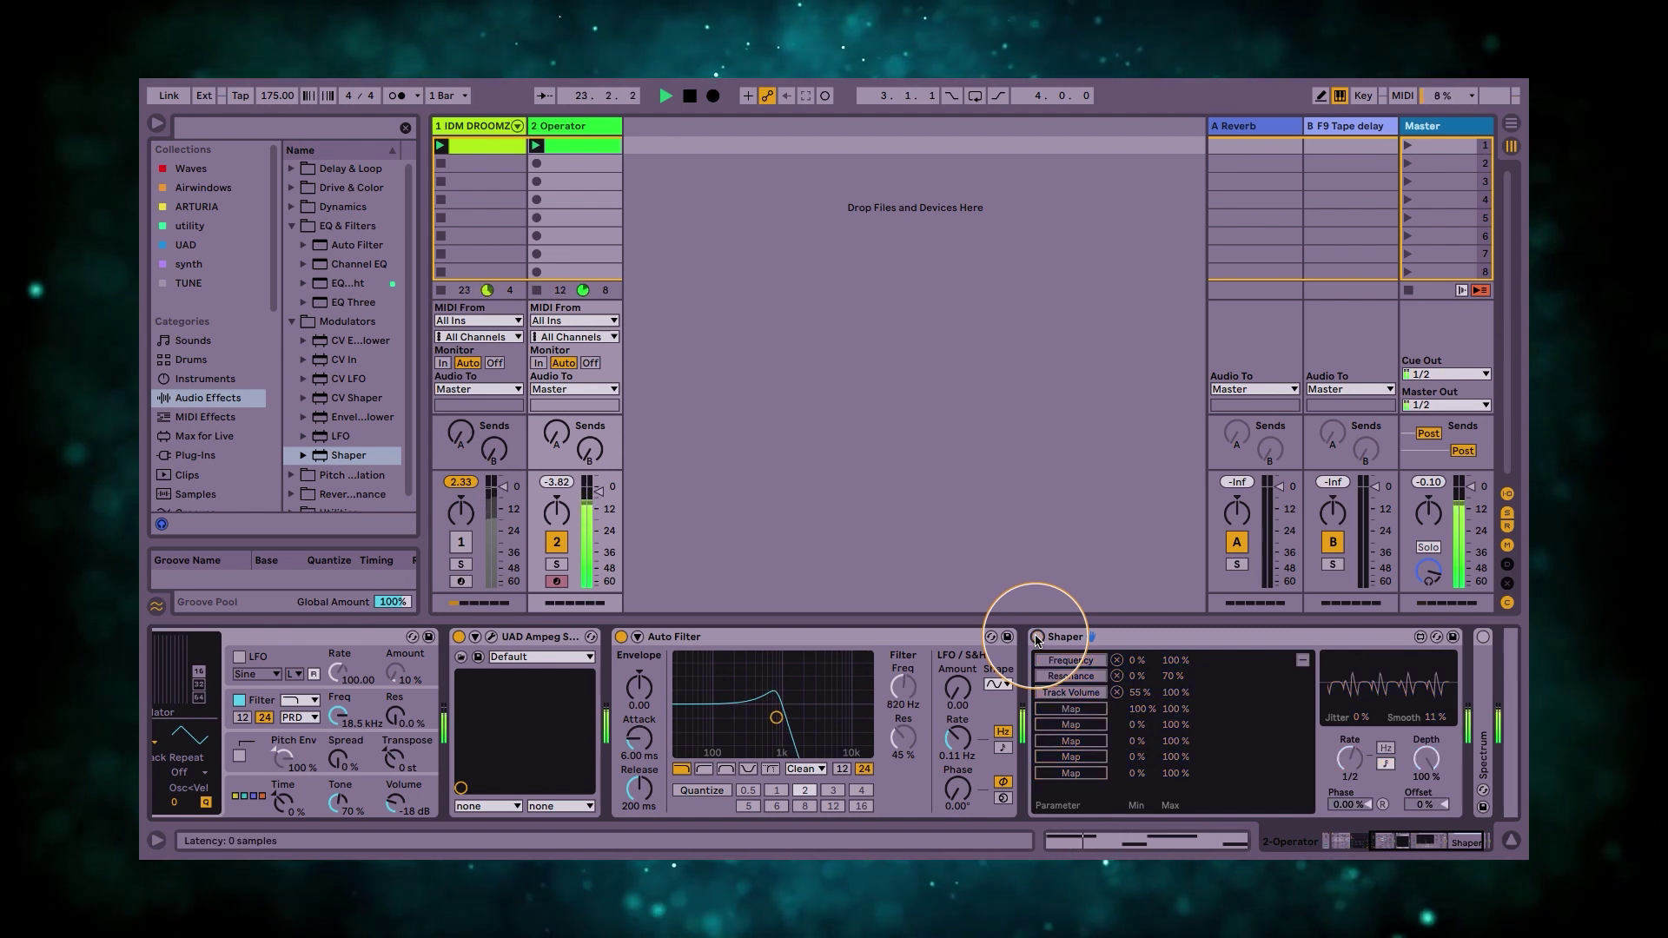
click(1037, 637)
click(460, 541)
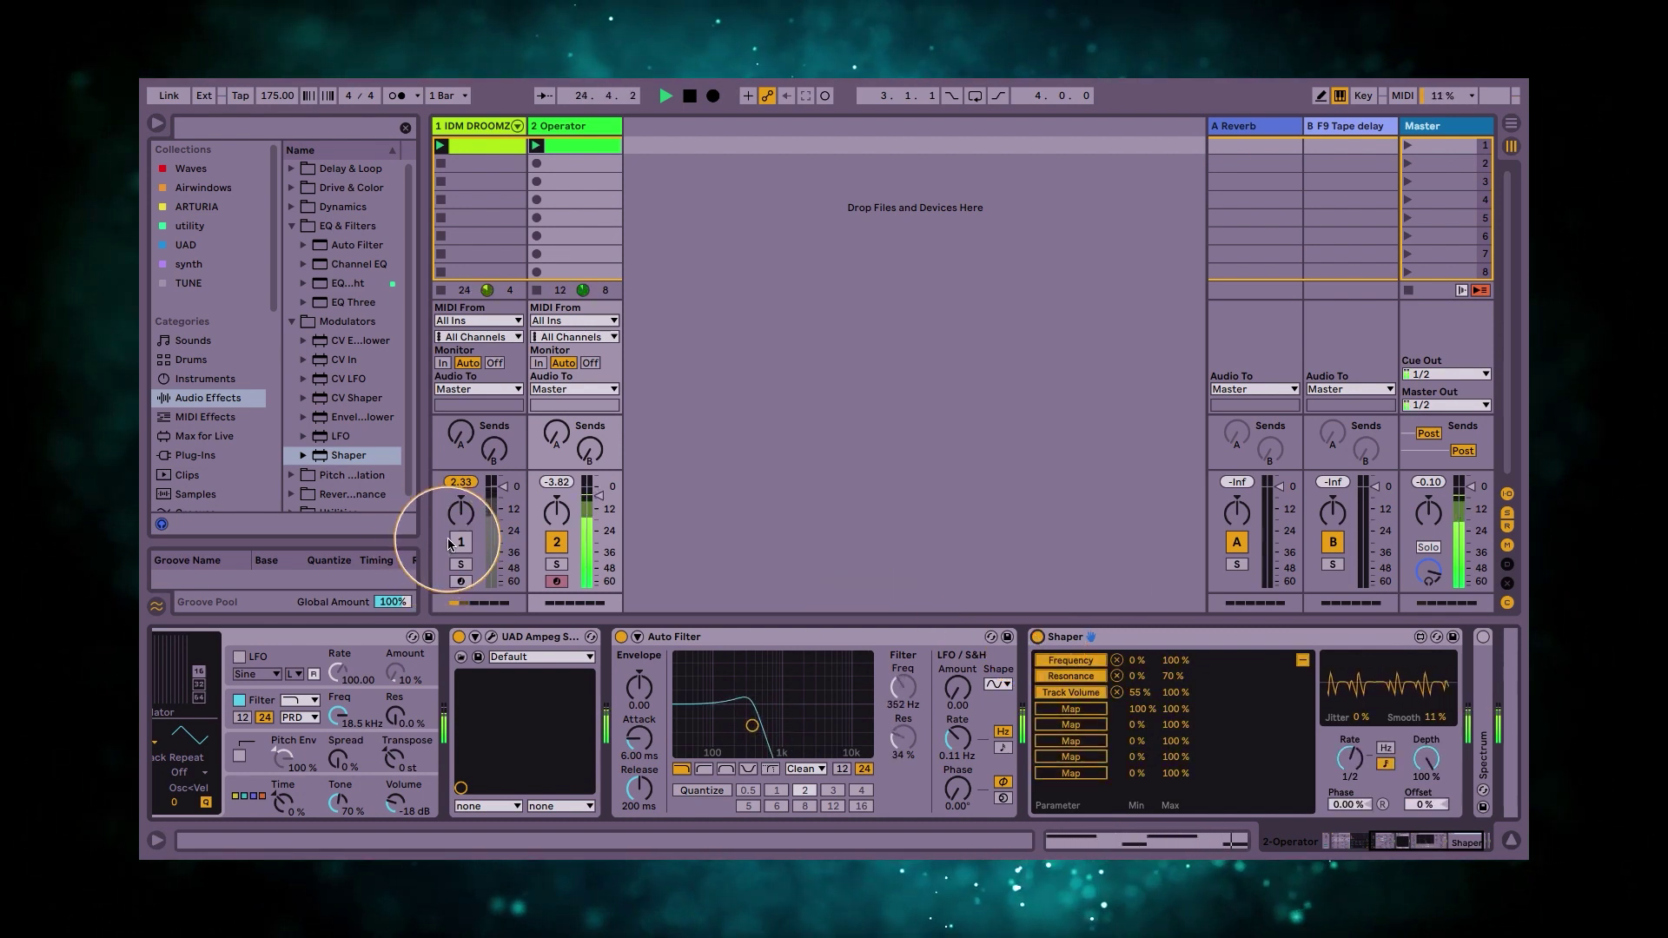
click(455, 483)
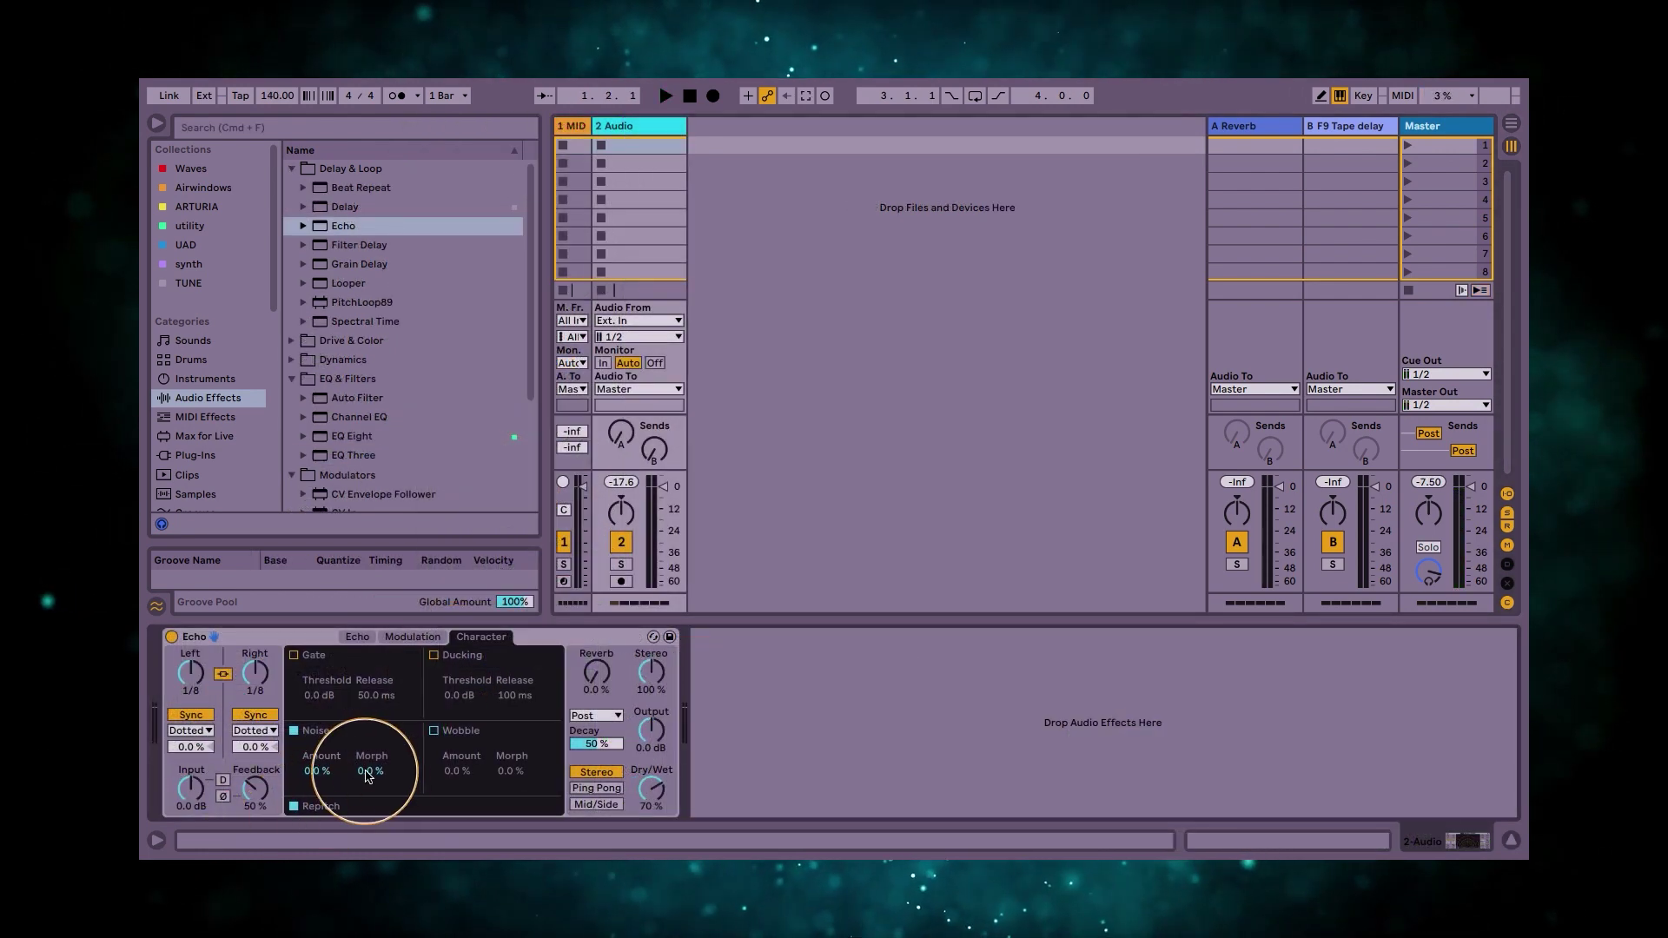
Set Echo's Noise Amount to 100%, search the browser for "lfo", and add the LFO device after Echo.
drag(315, 771, 313, 772)
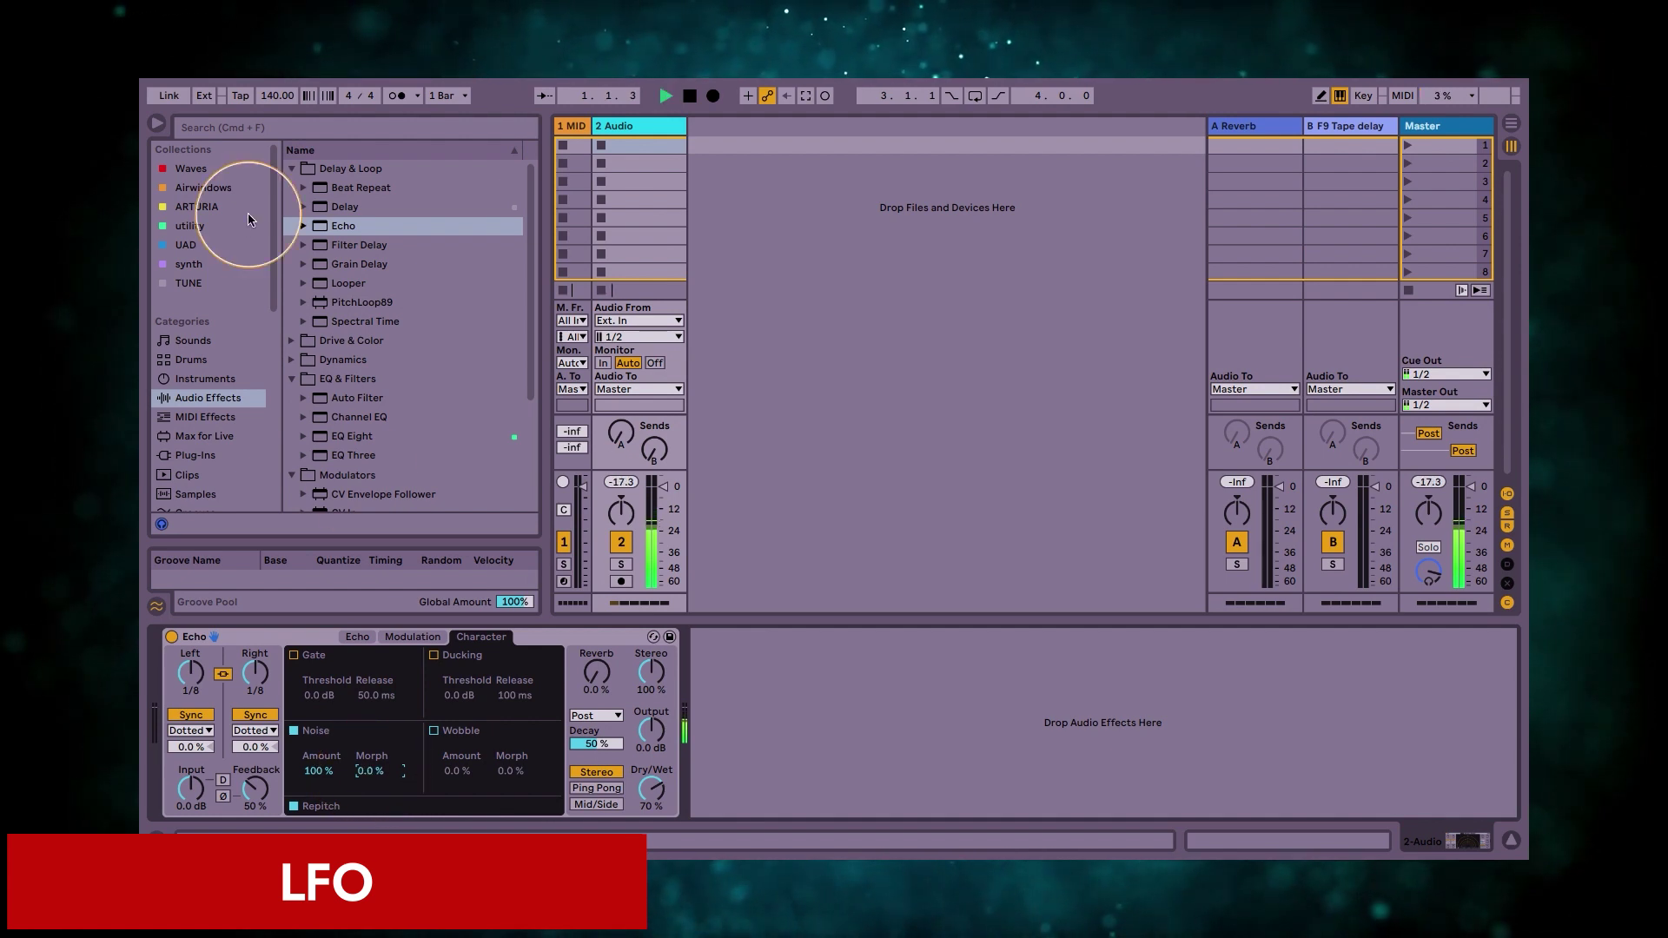
click(241, 129)
text(l)
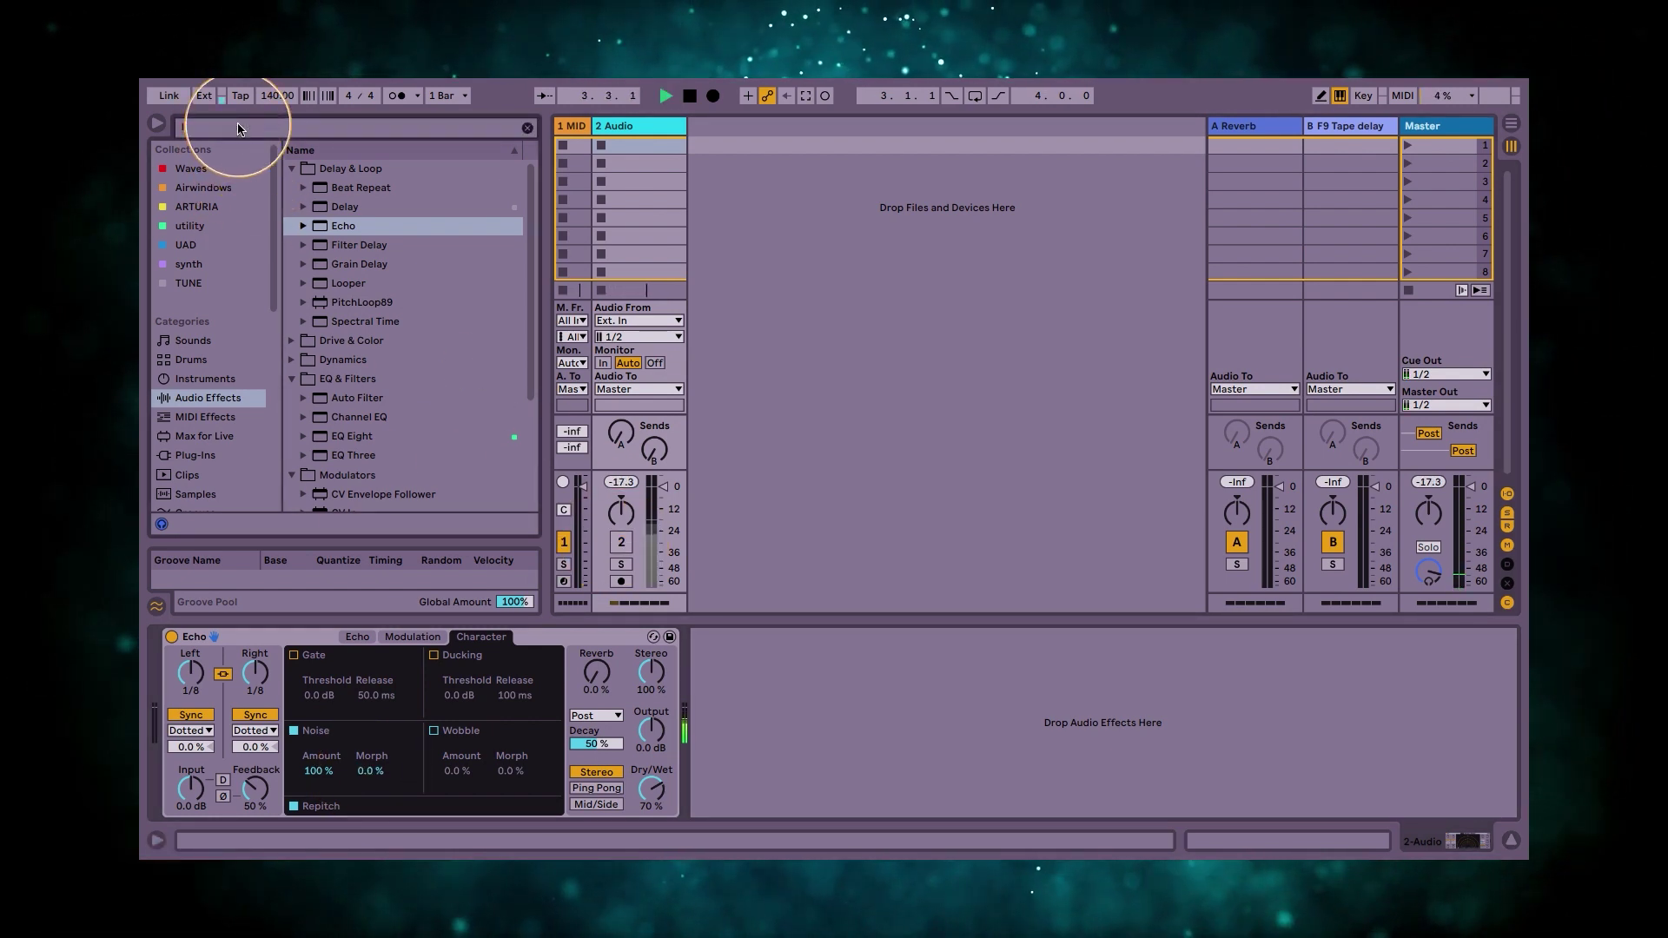
text(fo)
drag(330, 212, 827, 701)
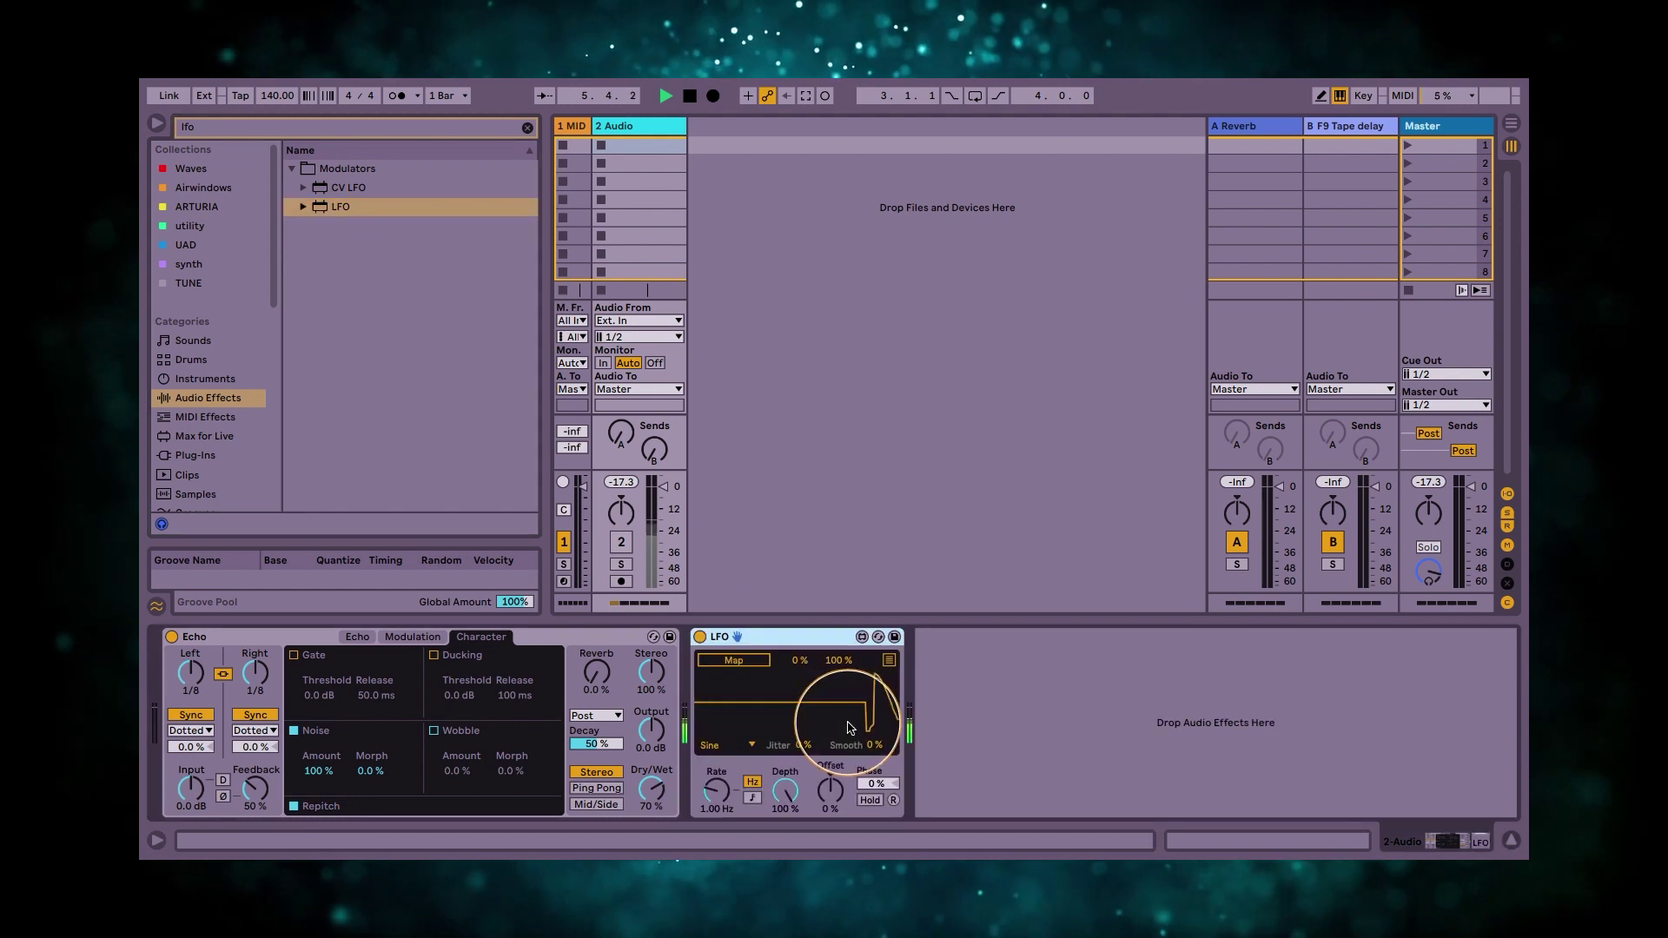
Map the LFO to Echo's Noise Morph with a rate of 0.01 Hz and reactivate the audio track.
click(733, 660)
click(372, 770)
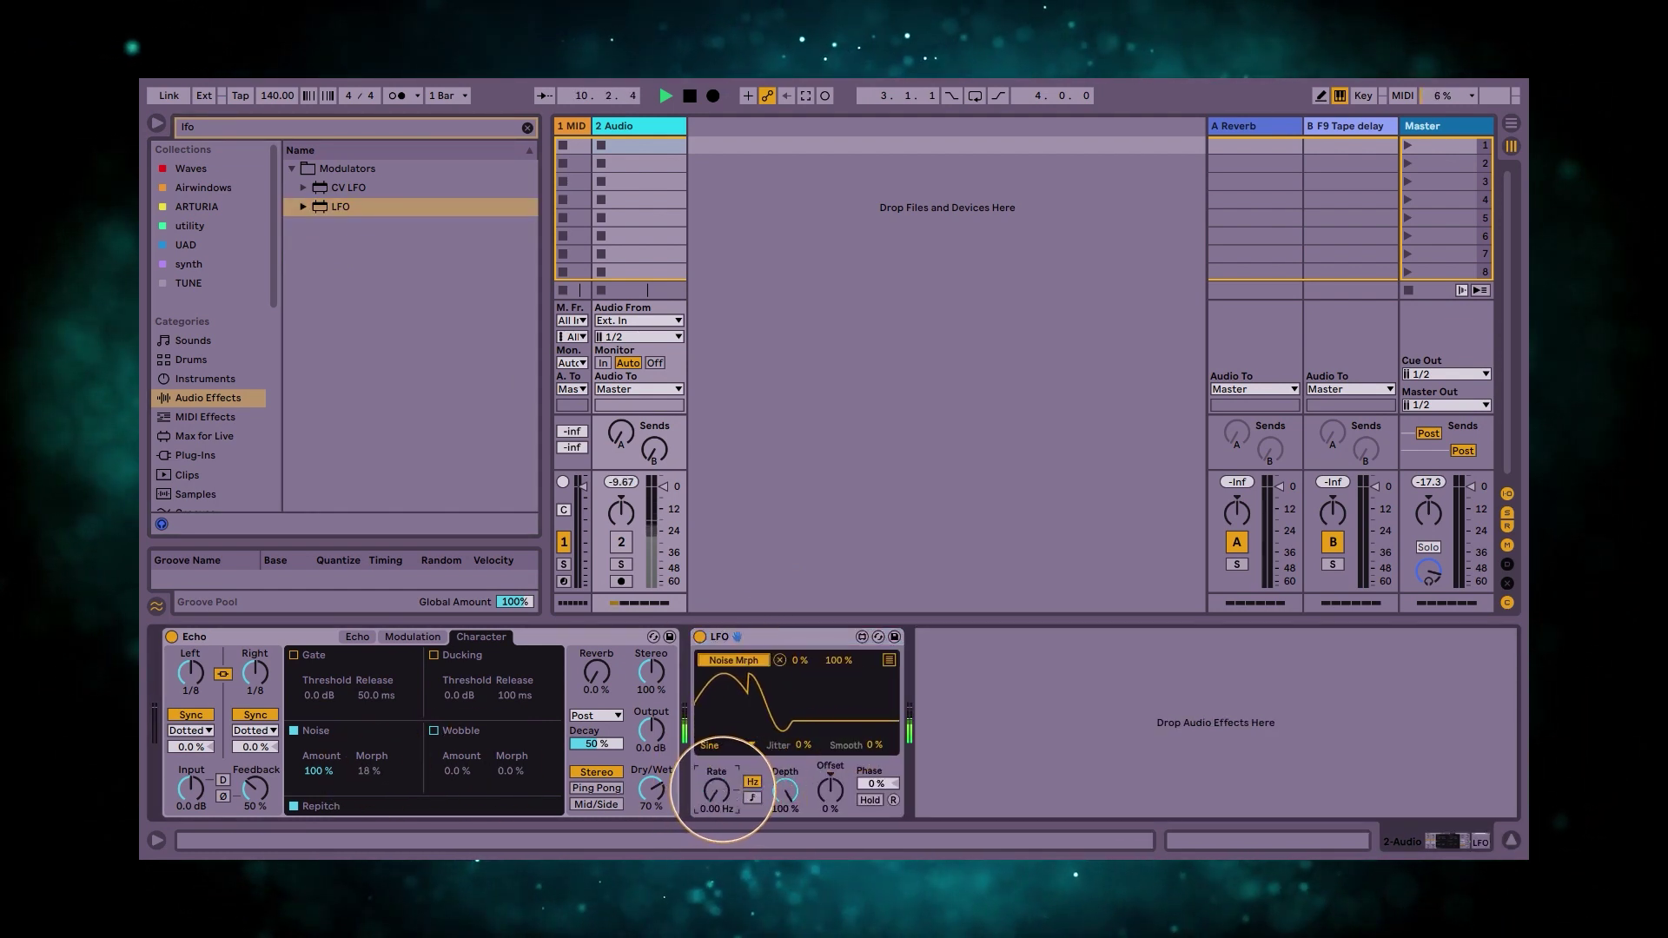
click(621, 541)
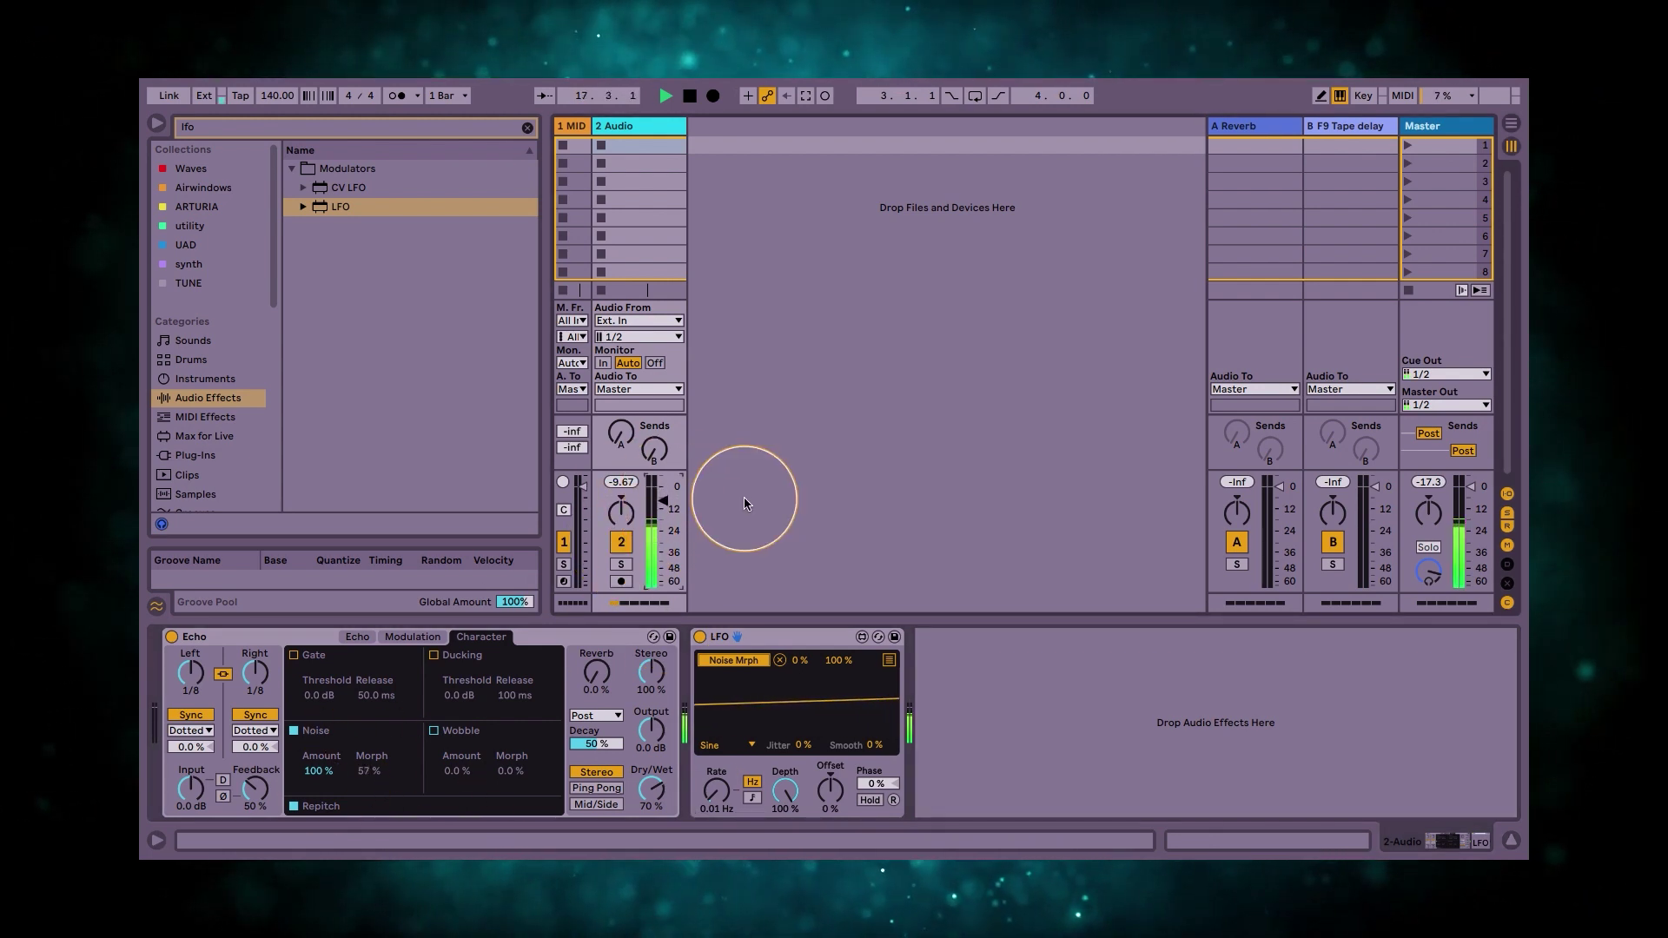
Map the LFO's additional slots to Echo's Reverb Level, Wobble Amount and Wobble Morph, and close the mapping list.
click(892, 660)
click(733, 676)
click(596, 672)
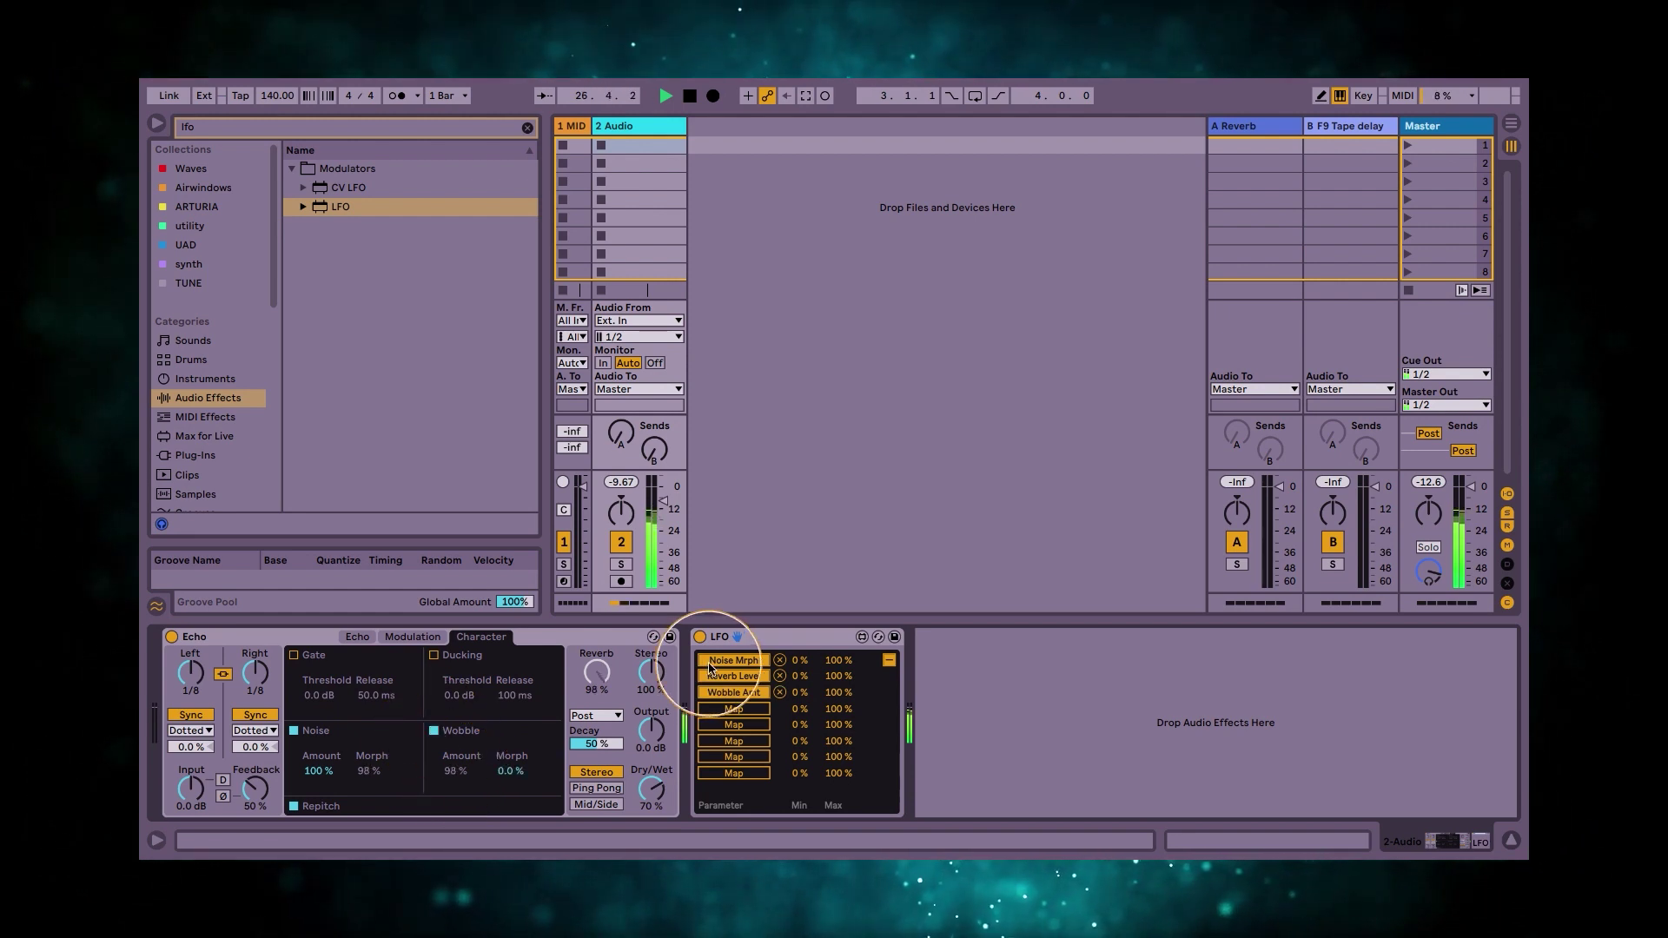
click(512, 769)
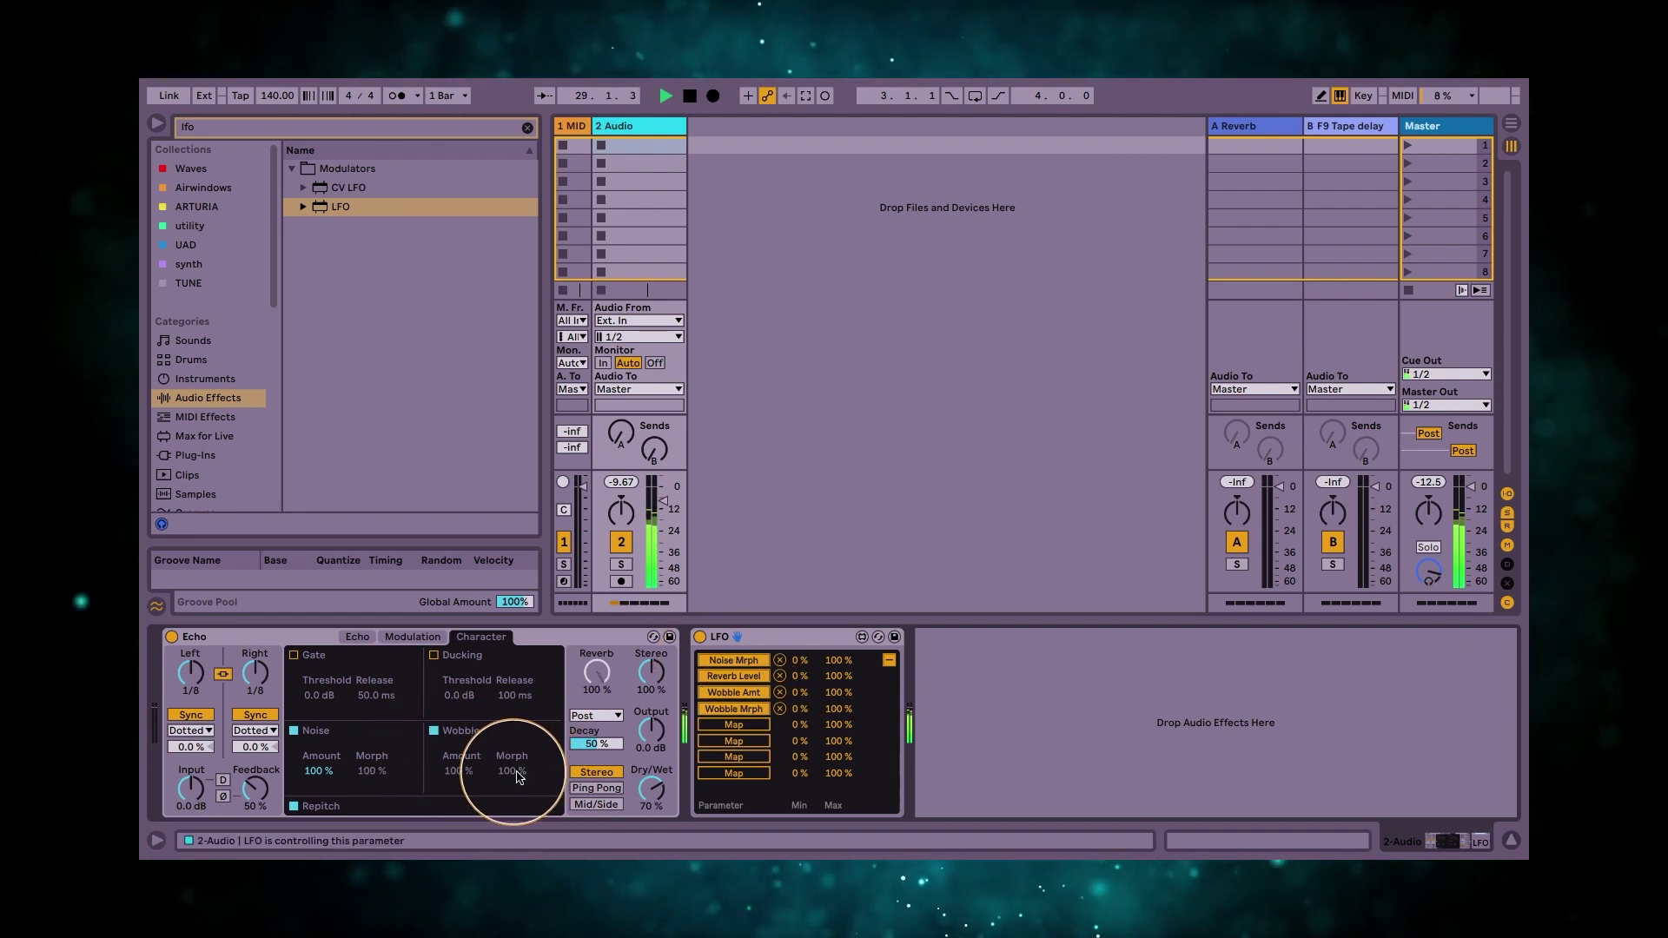
click(888, 660)
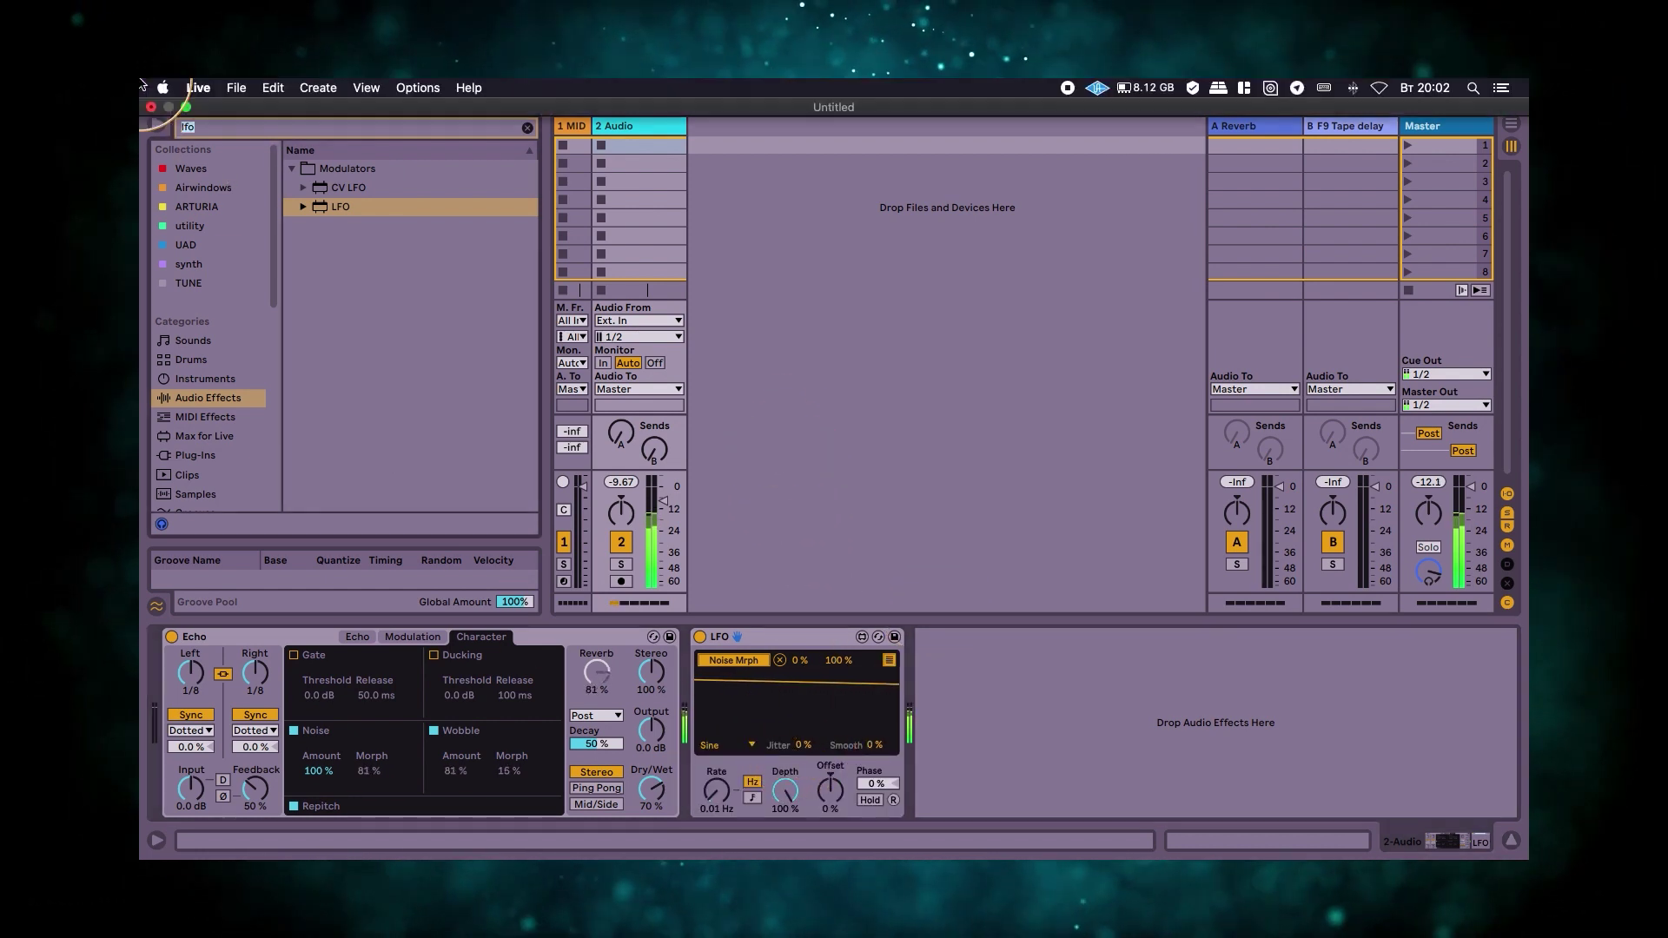
Search the browser for "rev" and expand a result folder.
key(super+f)
text(rev)
click(296, 226)
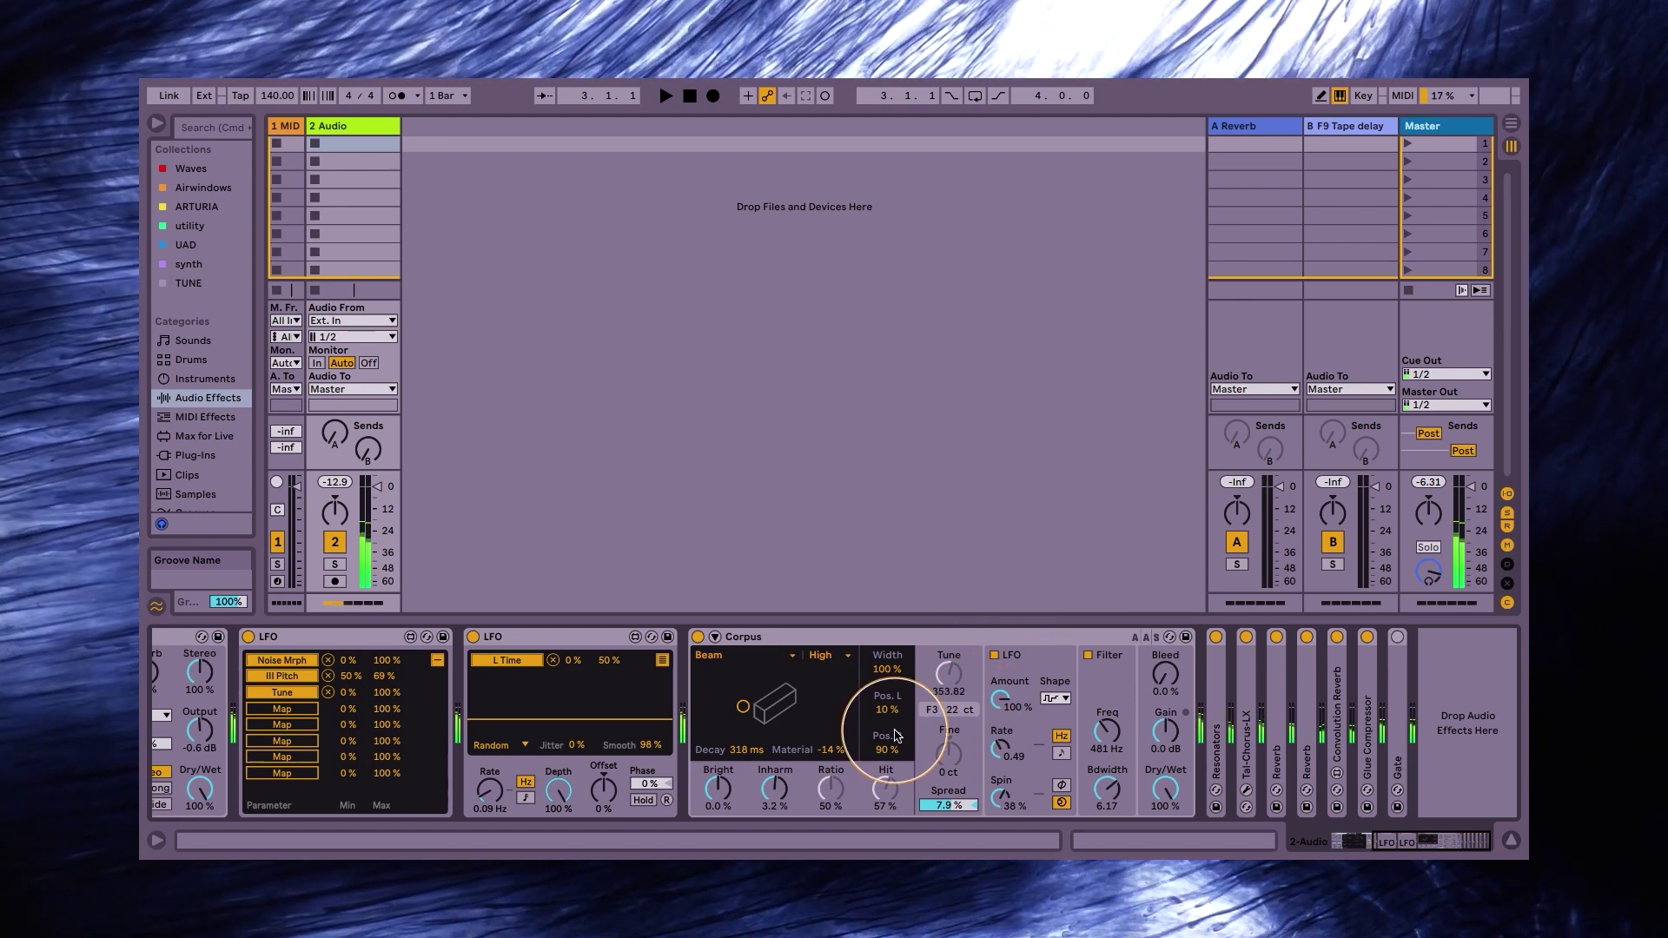
scroll(895, 735, left, 3)
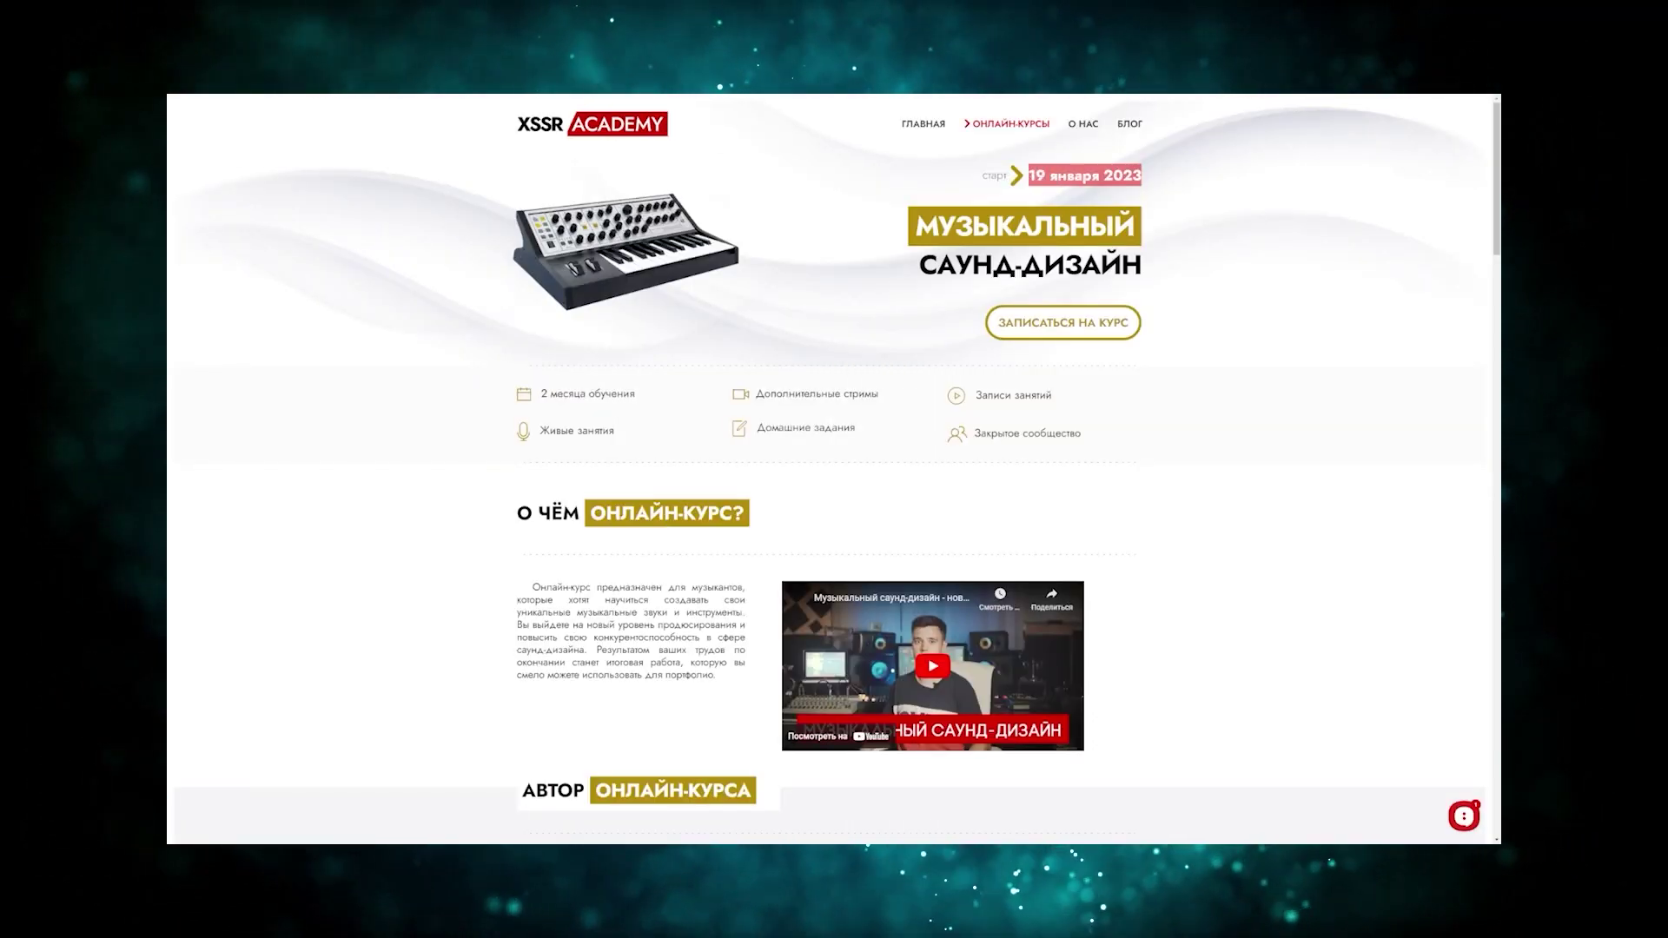
Examine the music sound design course page, from the overview through the author's profile and works to the weekly programme.
scroll(834, 469, down, 1)
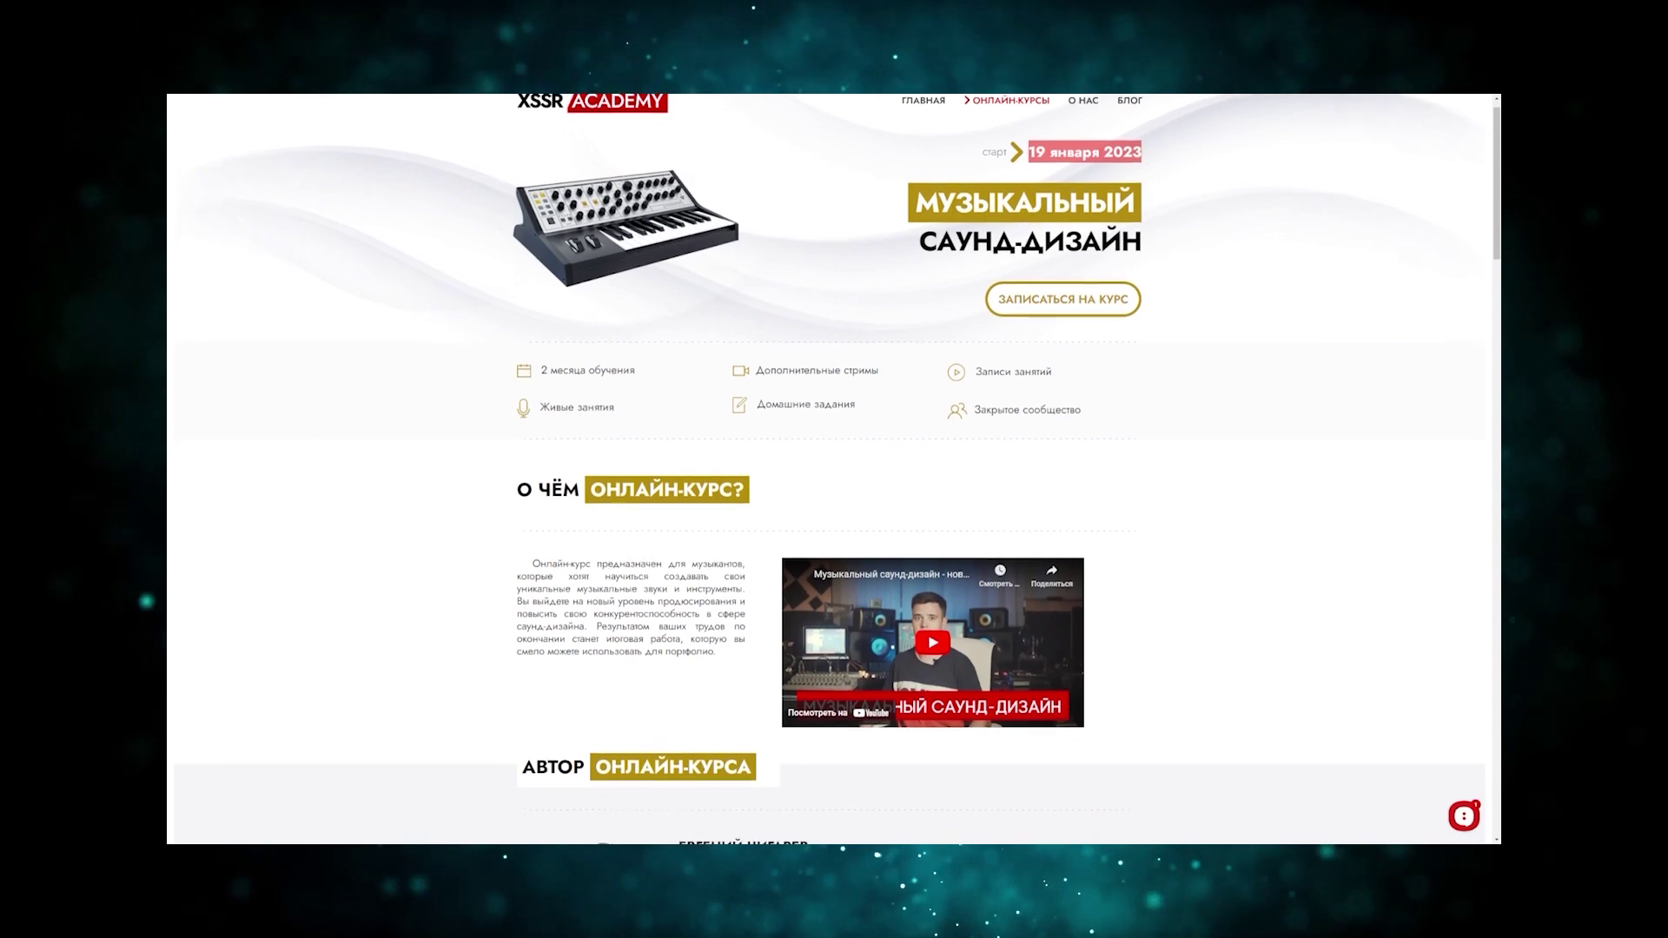
scroll(834, 469, down, 1)
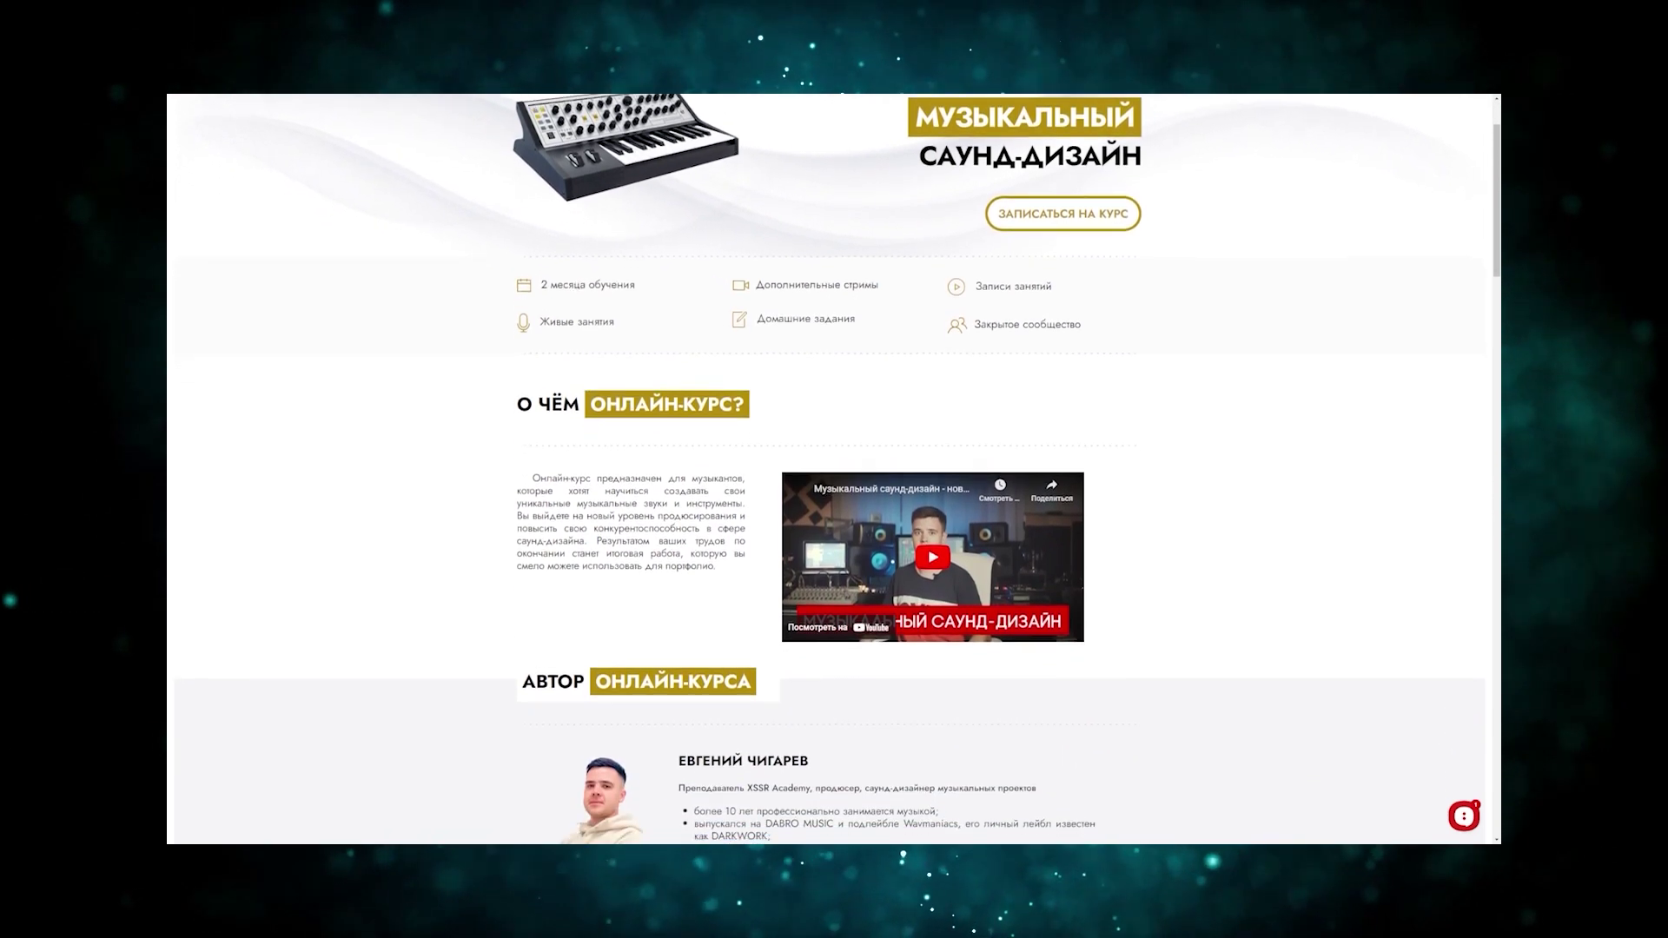
scroll(834, 470, down, 1)
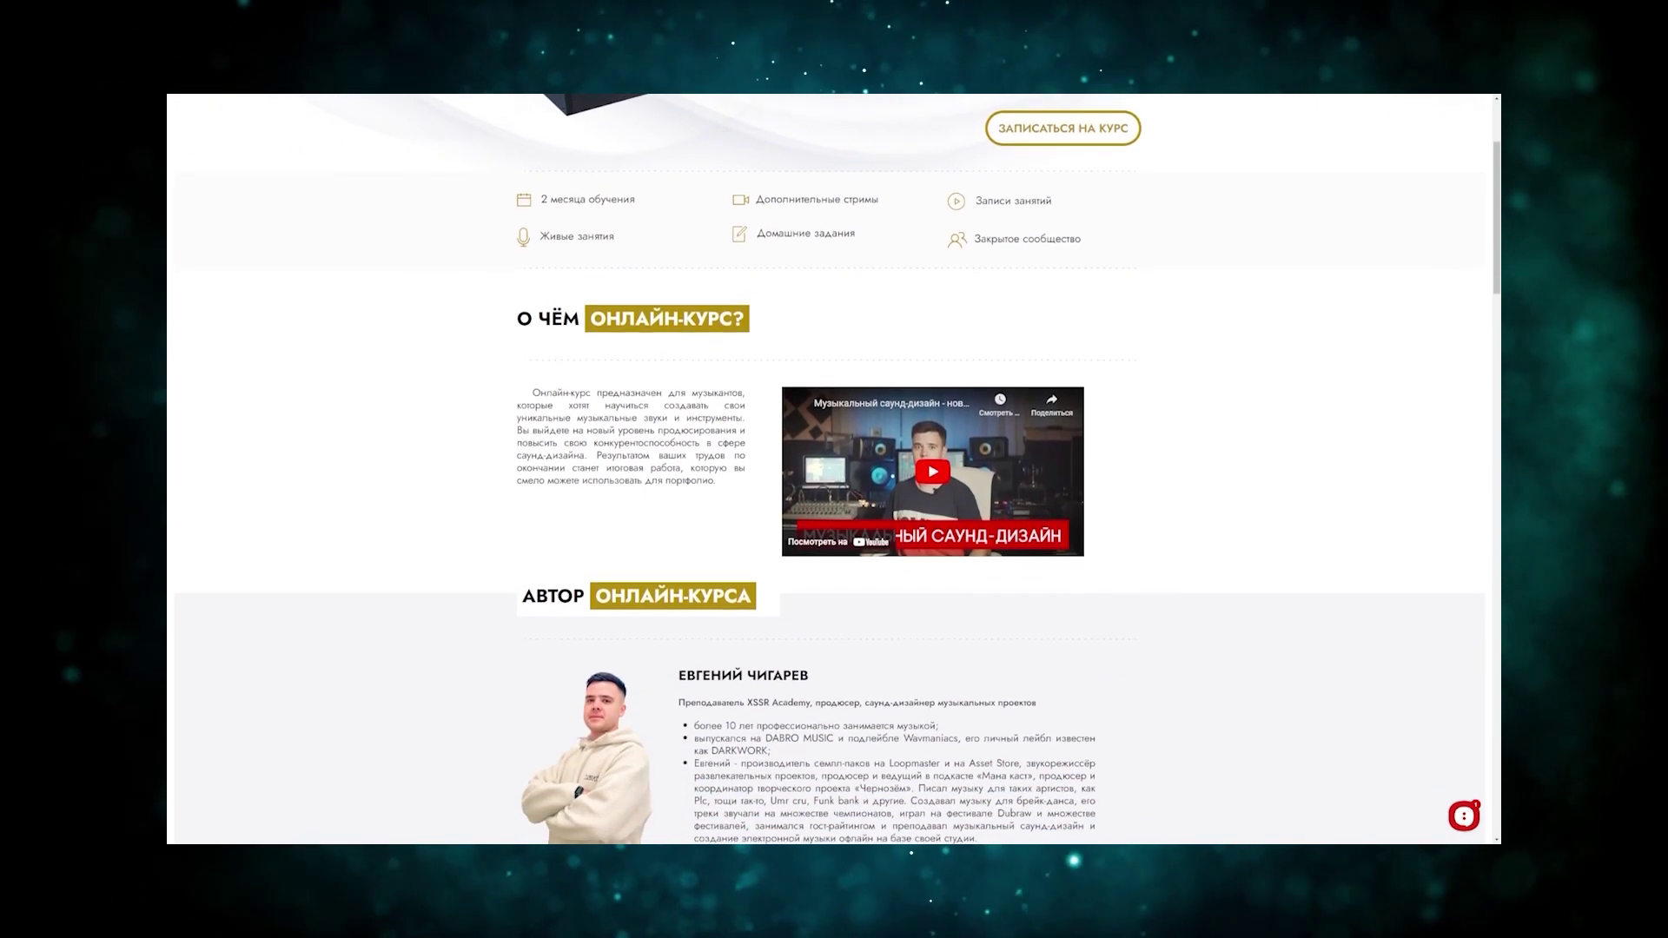
scroll(834, 469, down, 1)
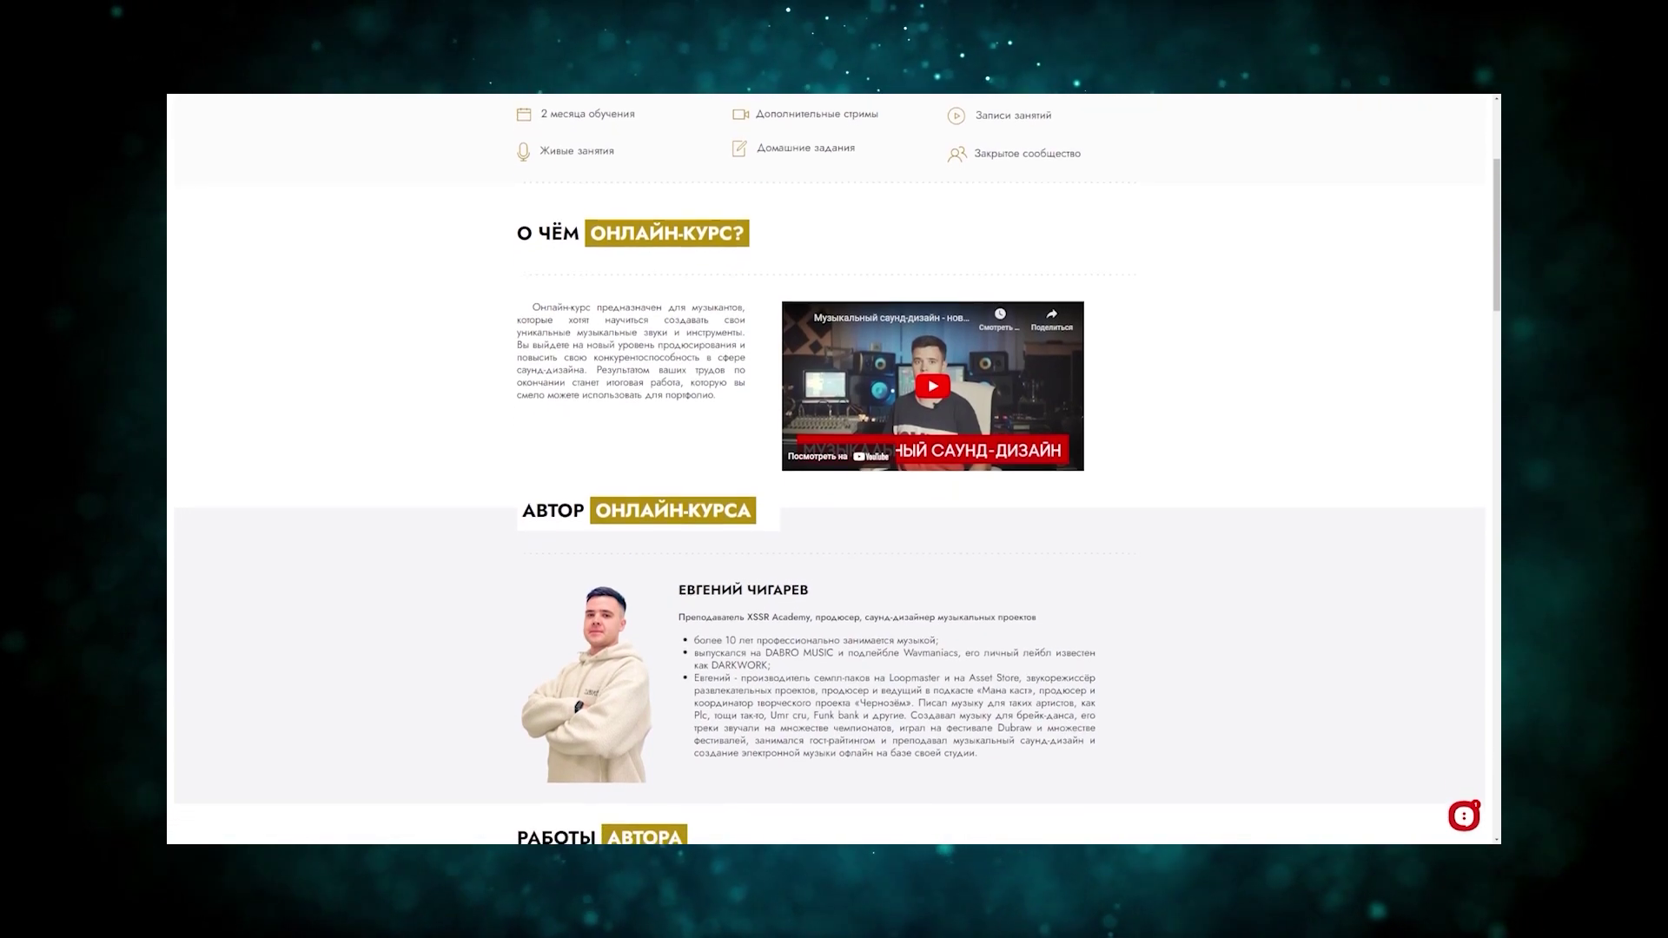
scroll(834, 469, down, 1)
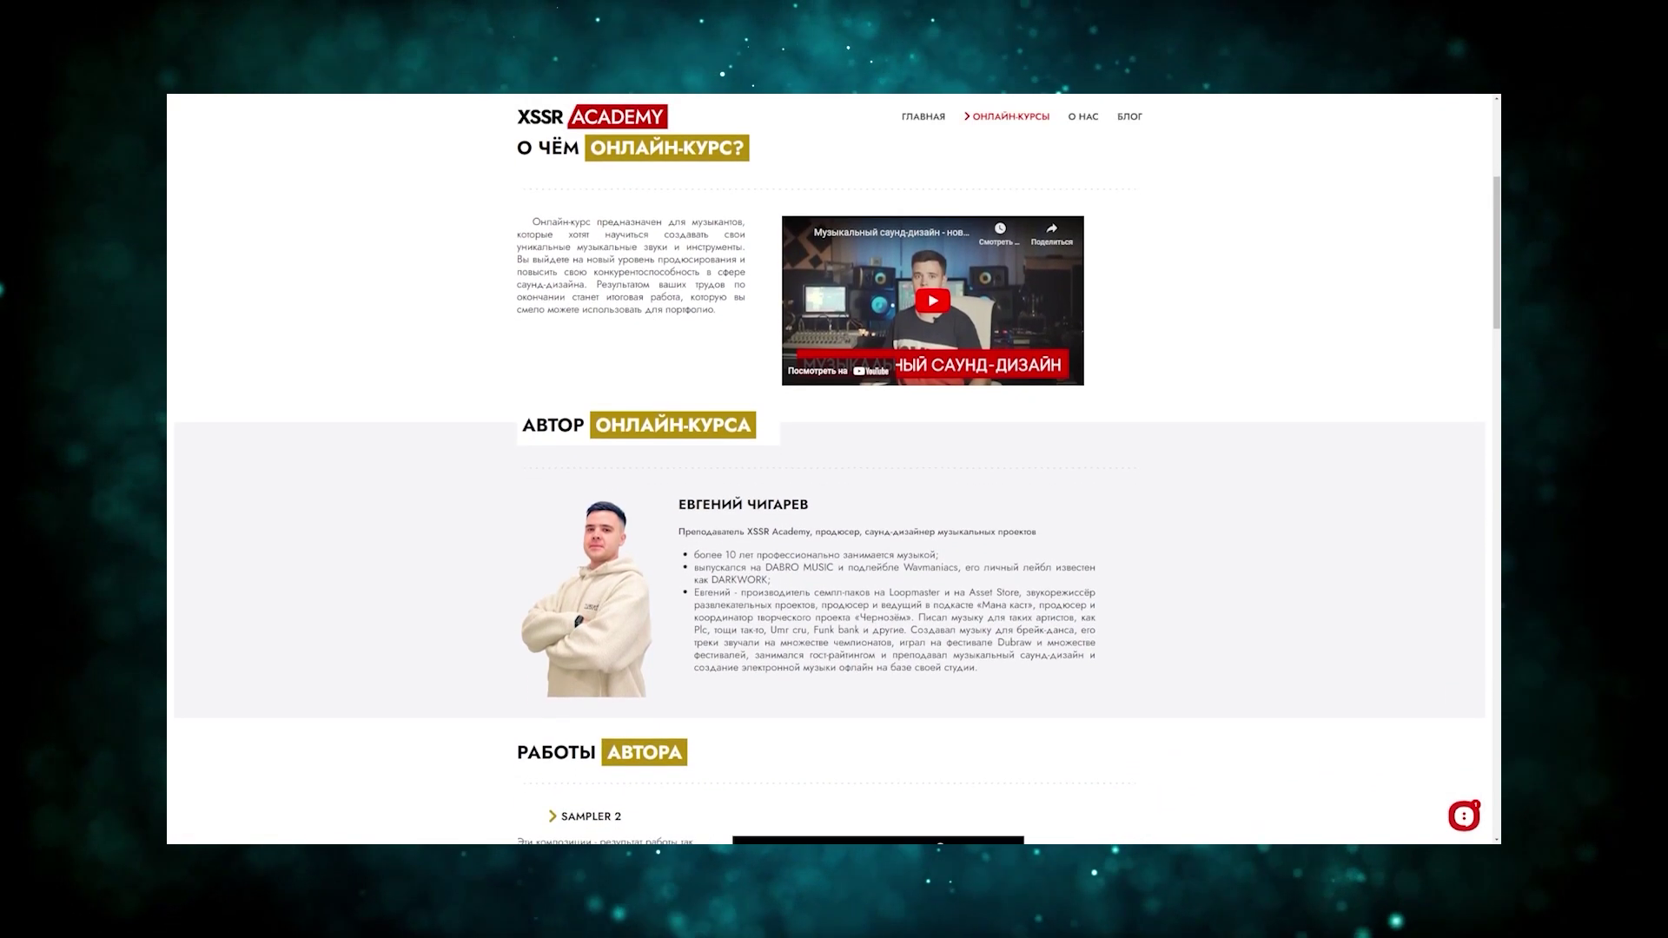
scroll(834, 469, down, 1)
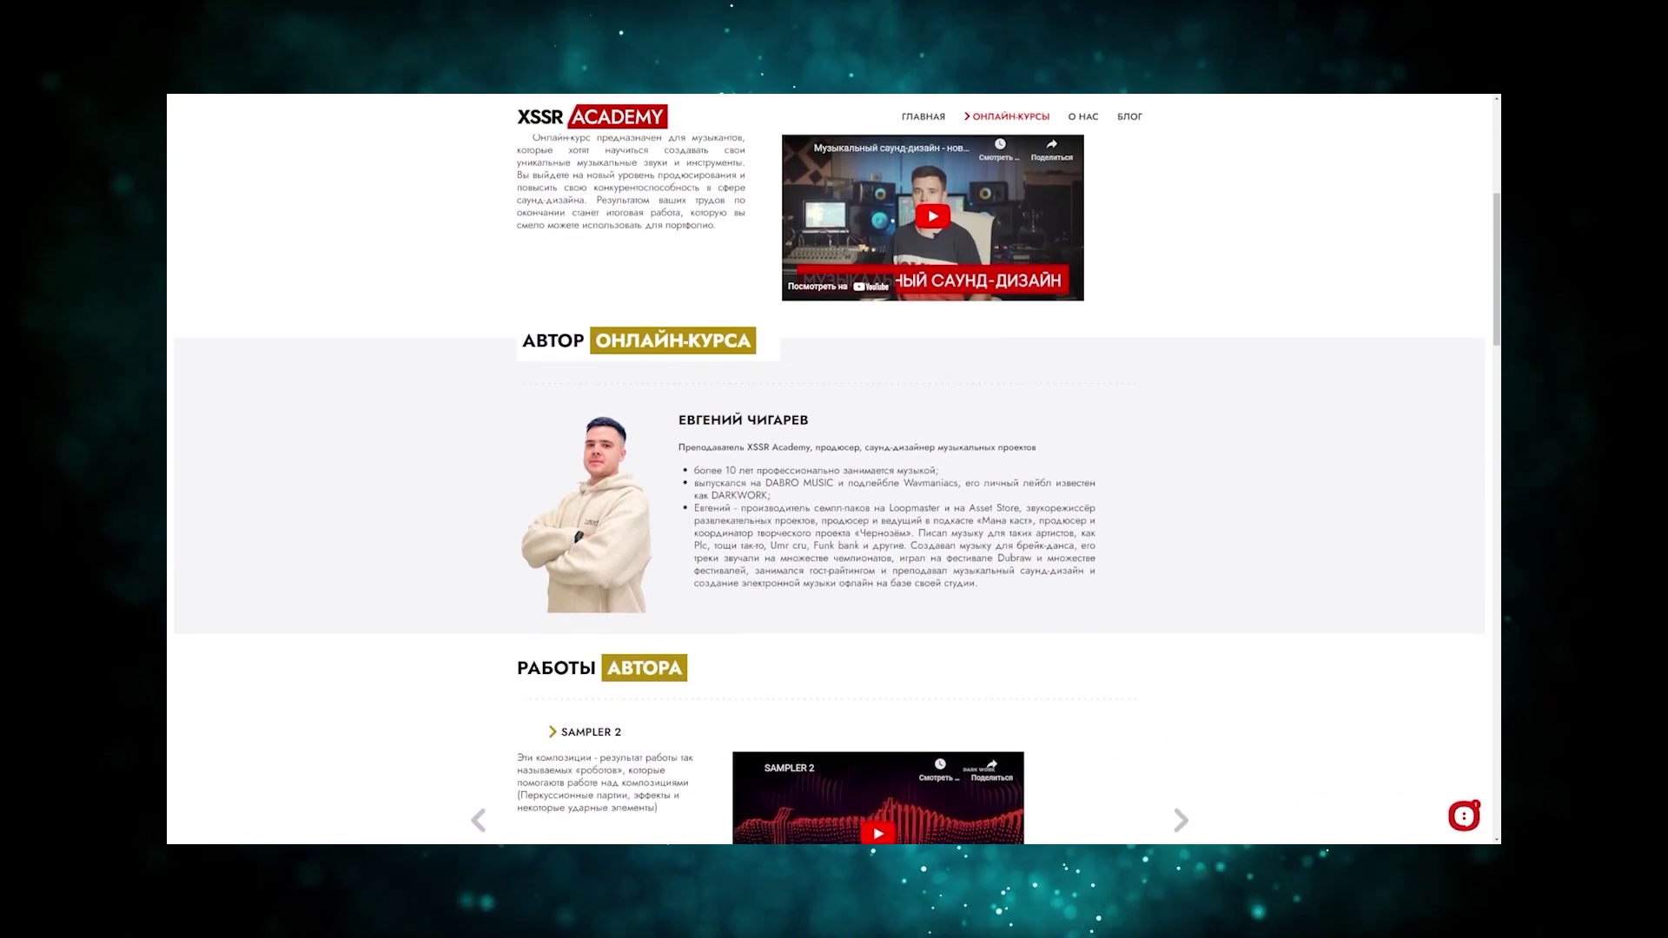
scroll(834, 469, down, 1)
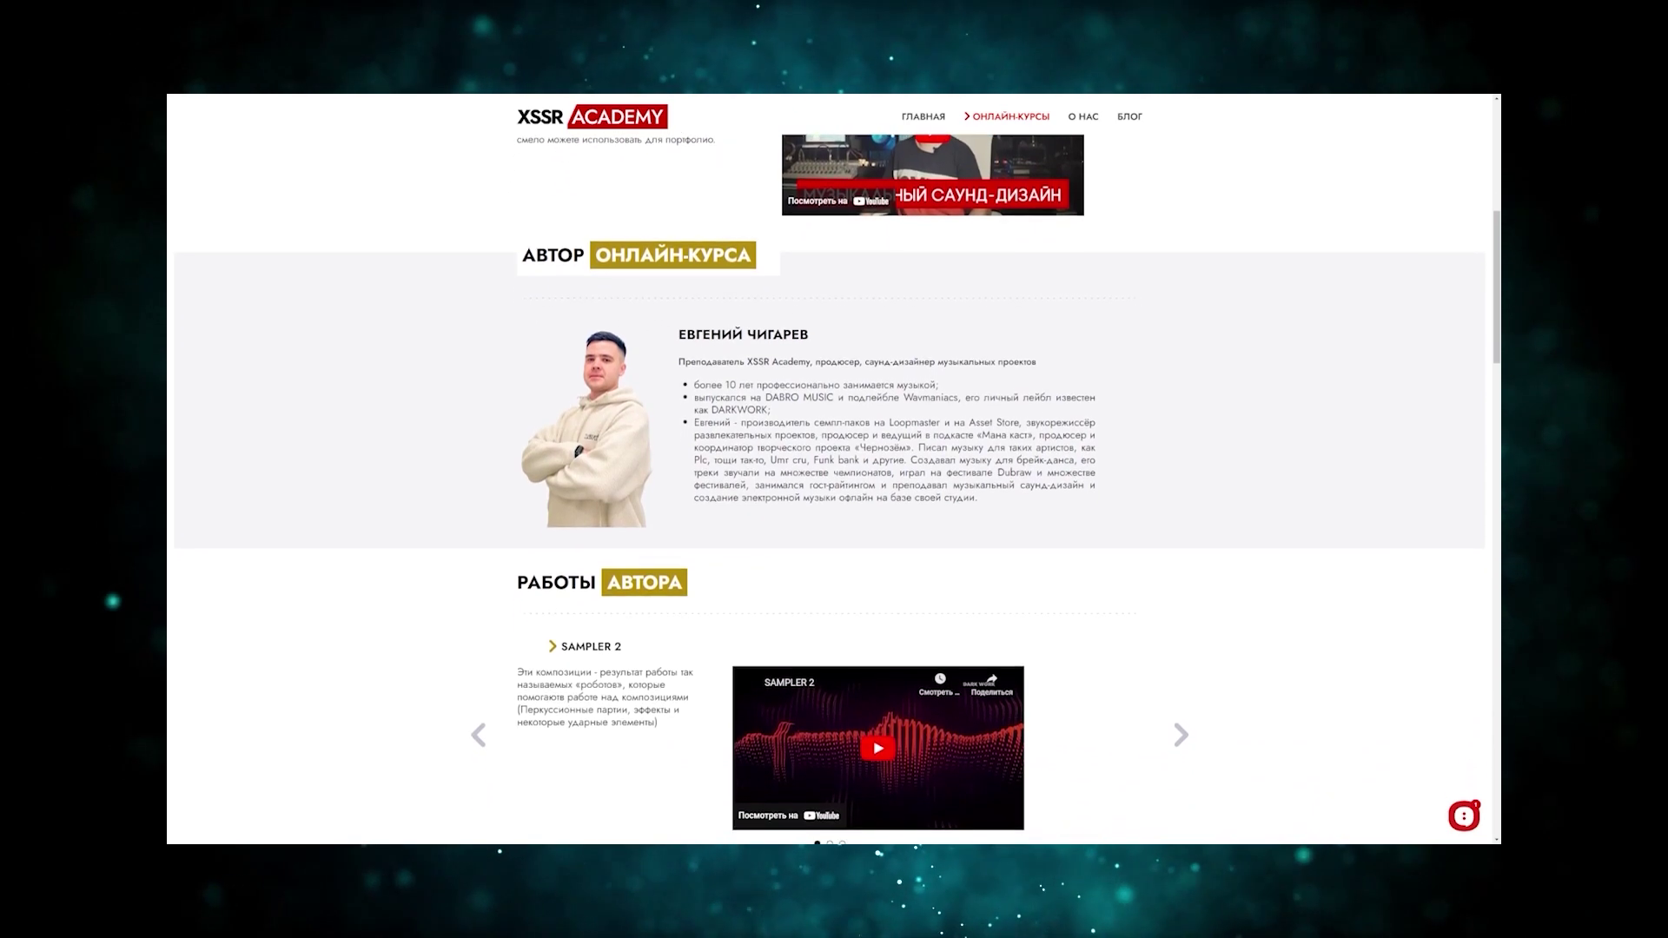
scroll(834, 469, down, 1)
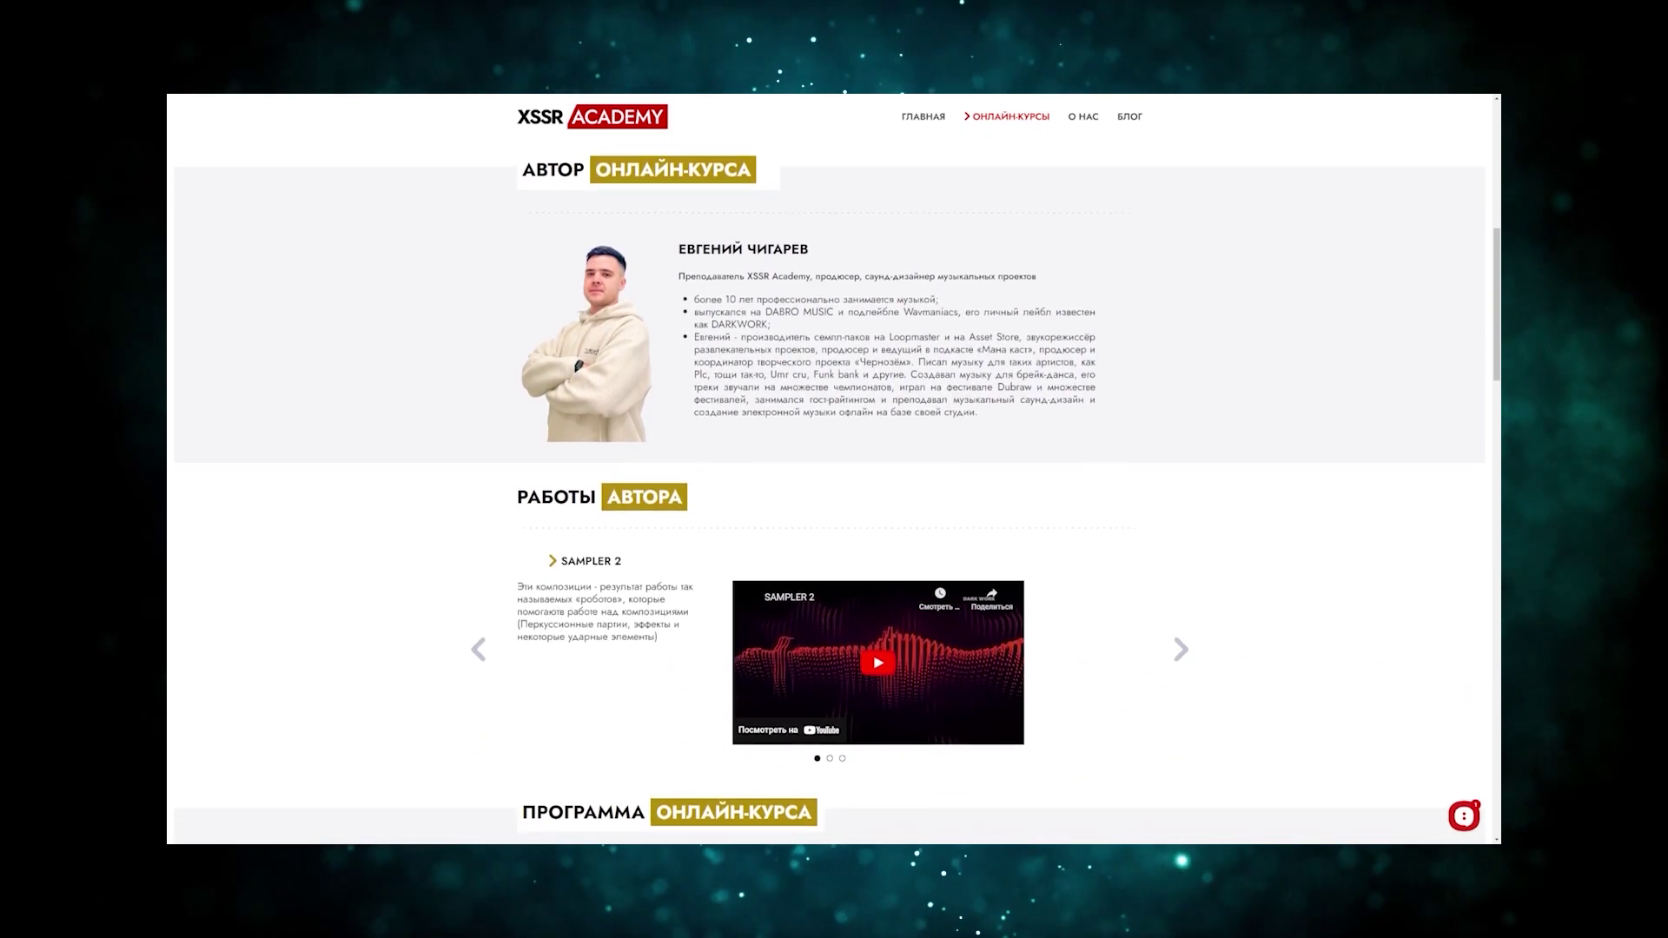
scroll(834, 469, down, 1)
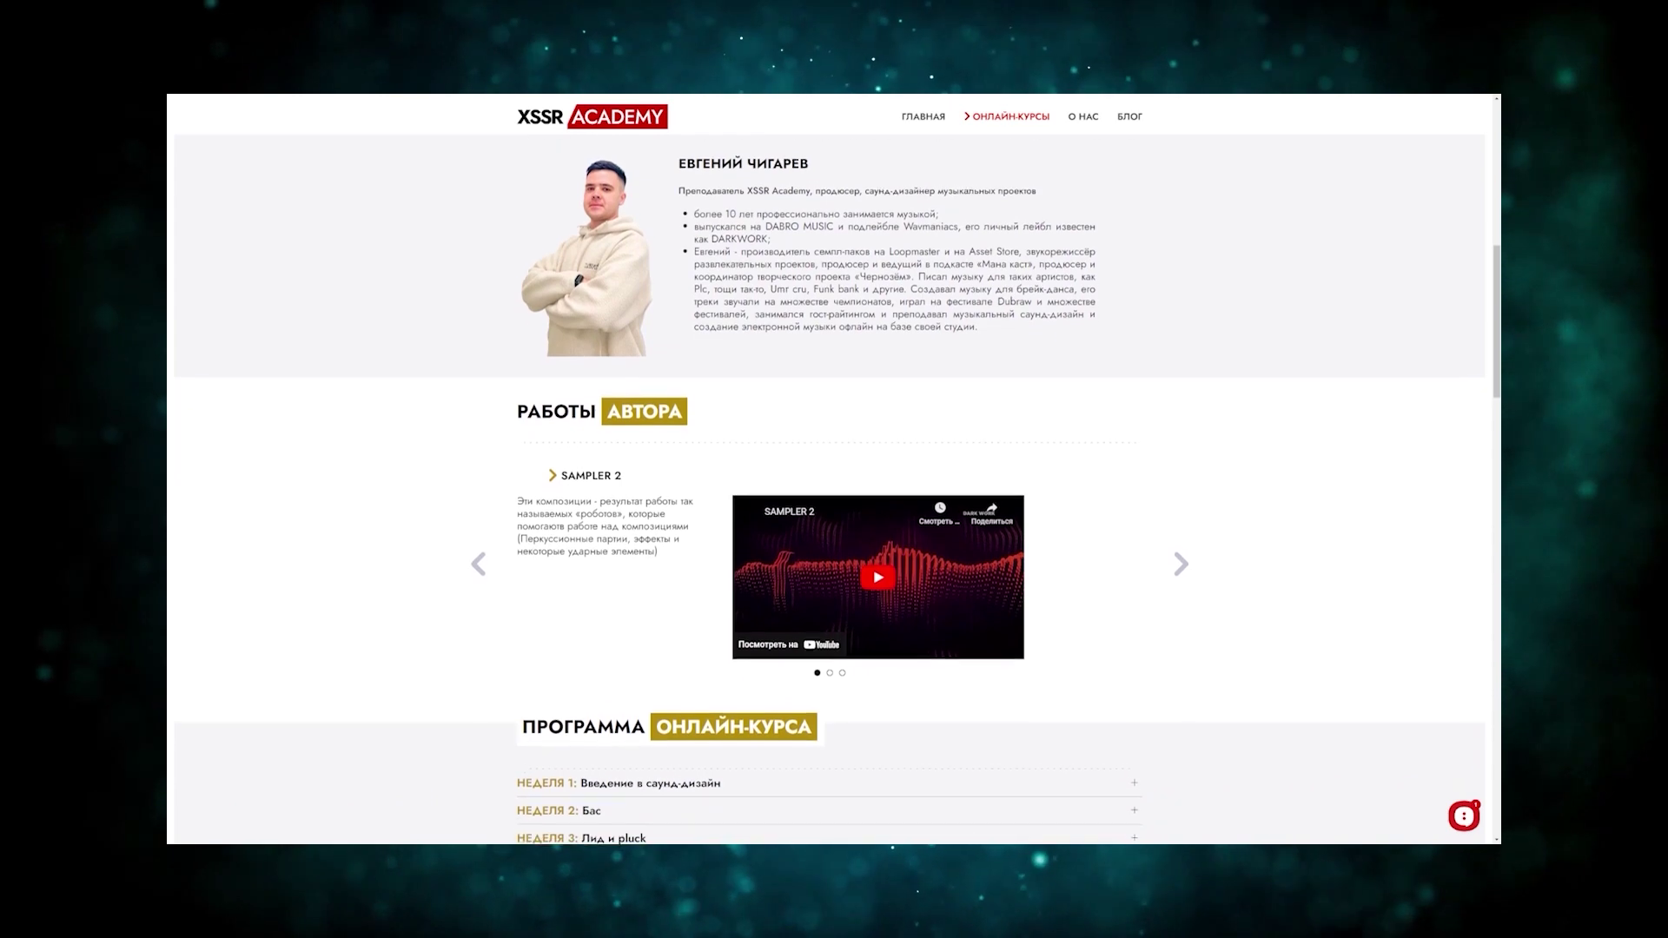
scroll(834, 469, down, 1)
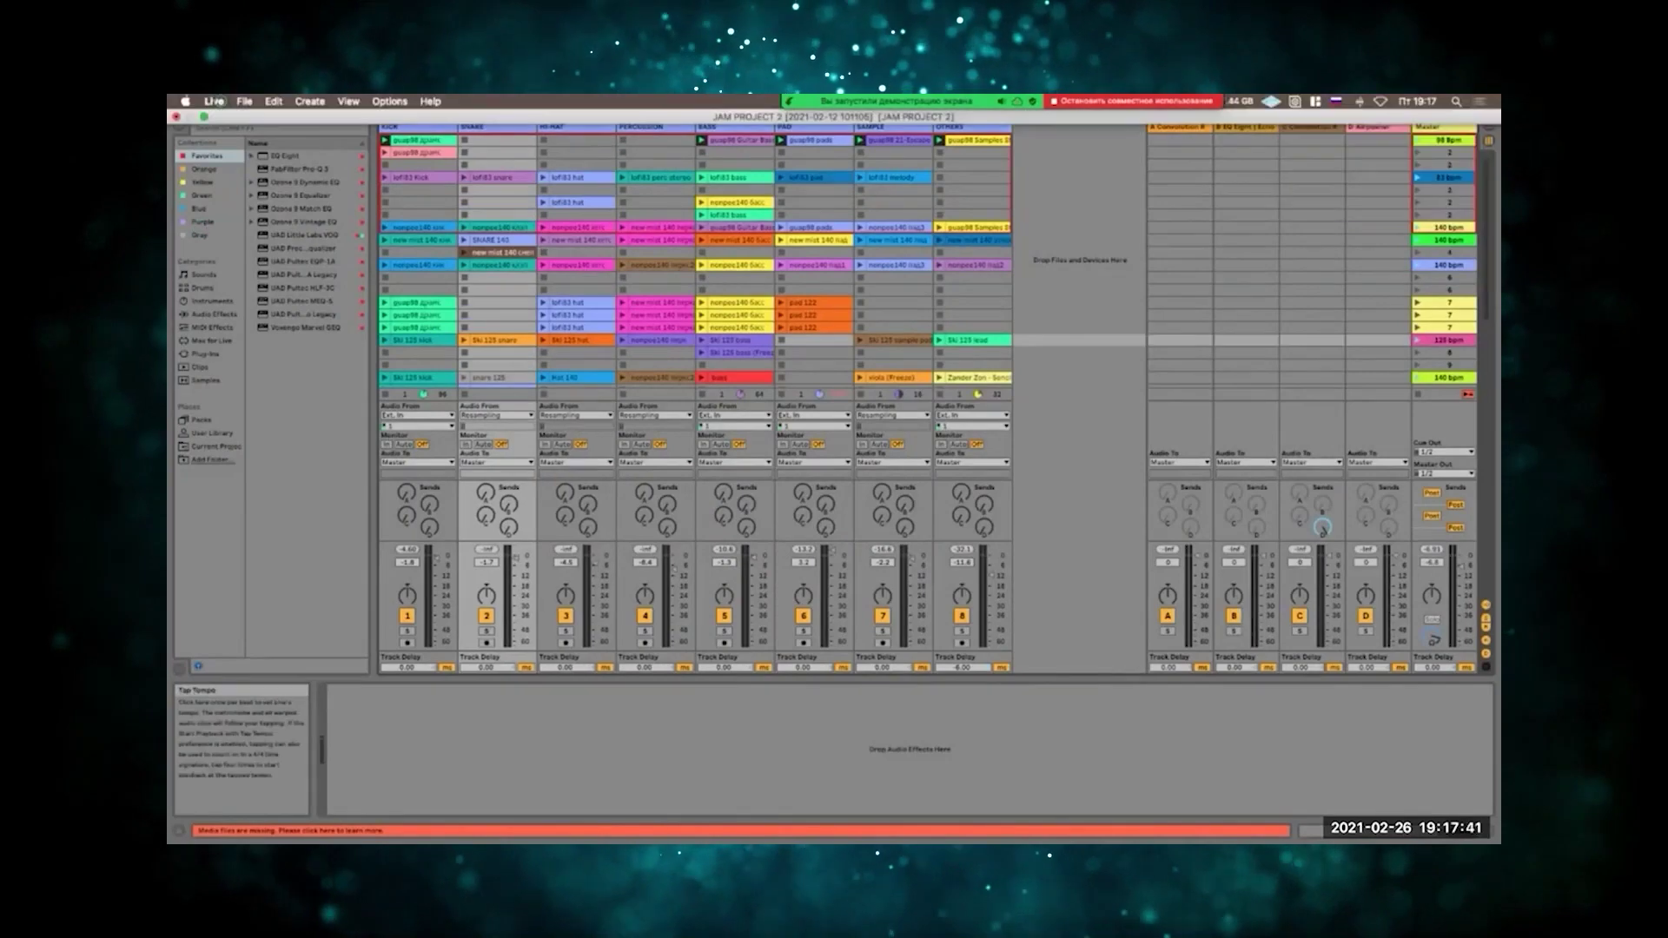
click(246, 101)
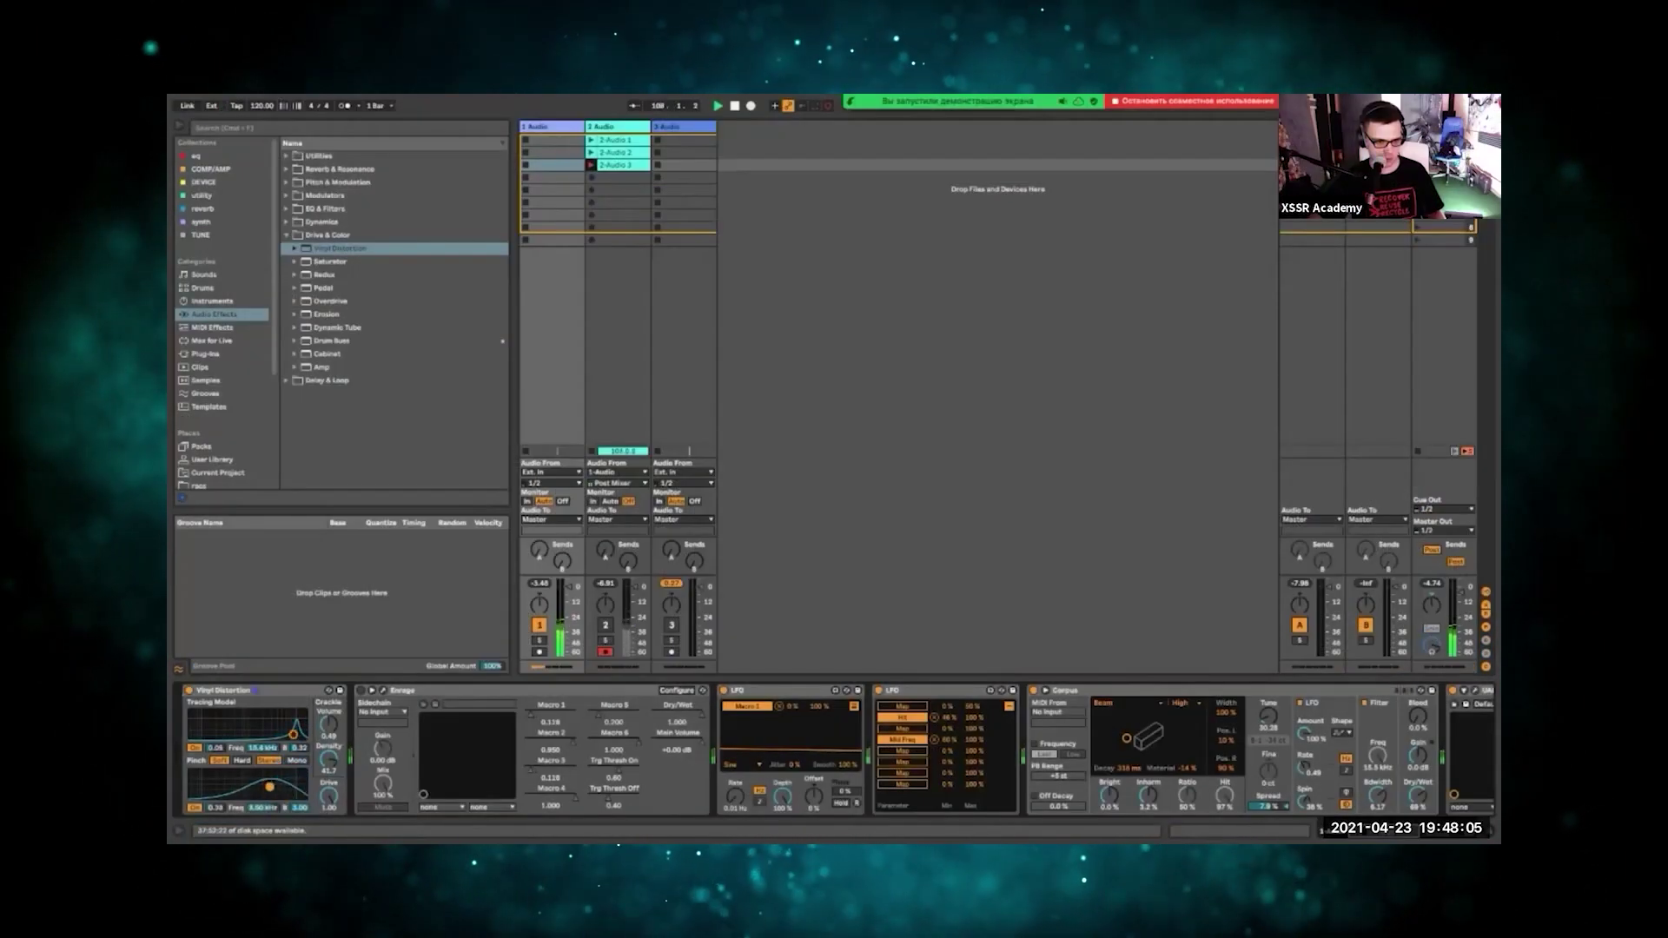
Delete the Vinyl Distortion device at the start of the first audio track's device chain.
click(217, 691)
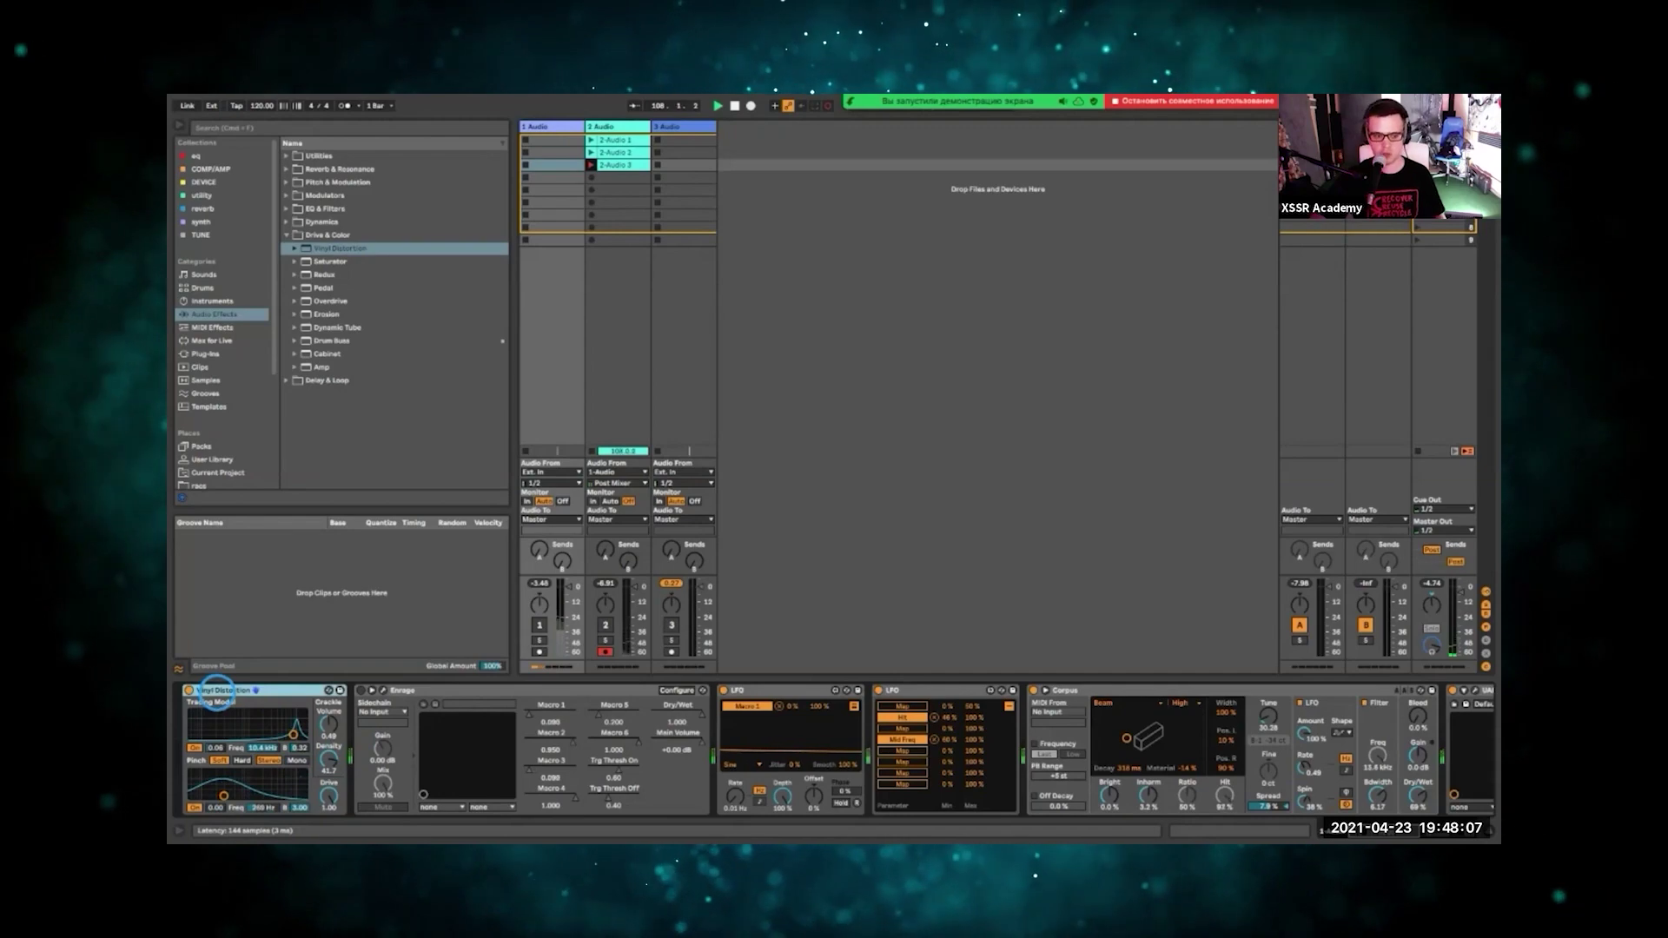
key(Delete)
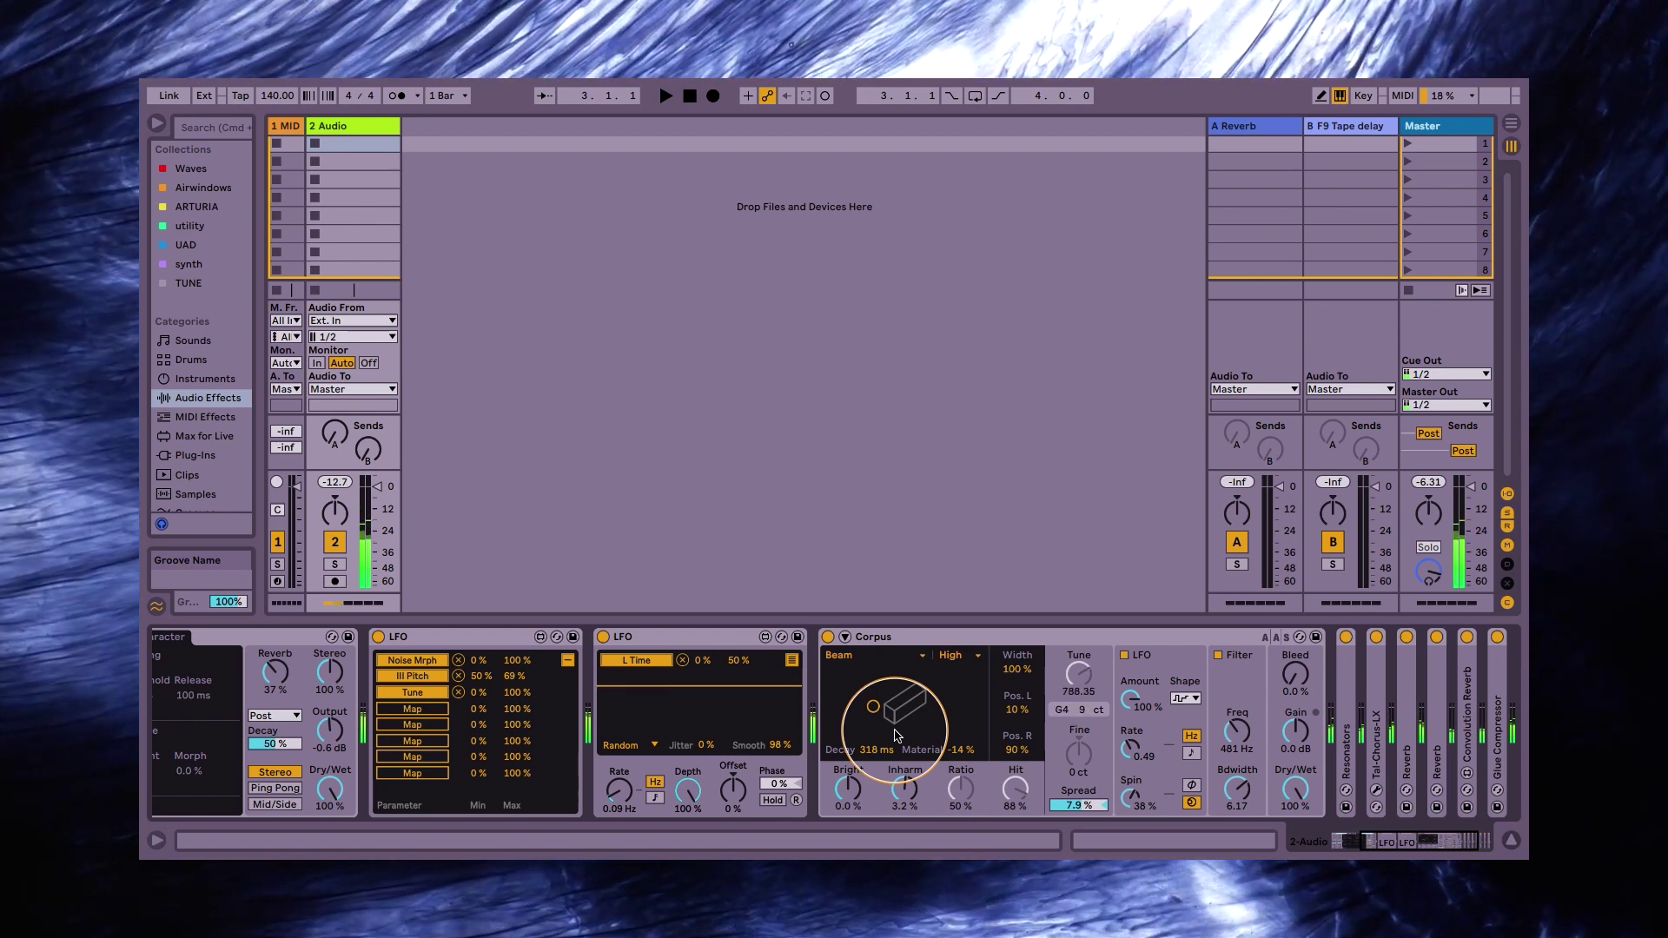
scroll(897, 734, left, 3)
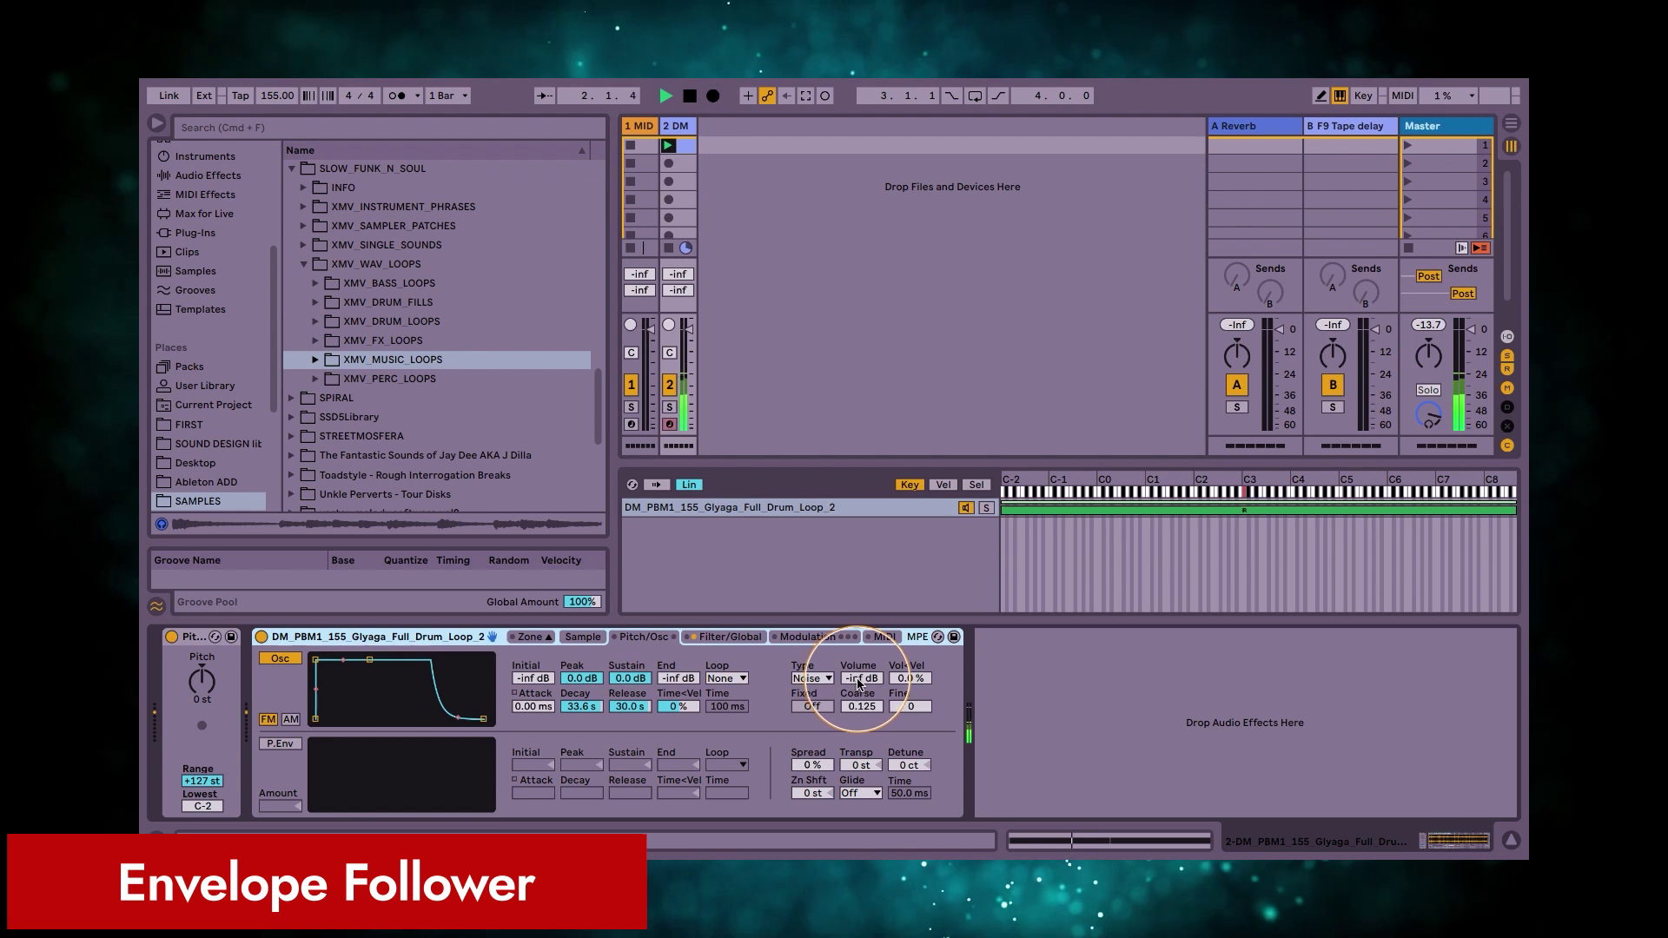
Set the volume of the Sampler's noise oscillator to -8.7 dB on the drum loop track.
drag(858, 684, 858, 669)
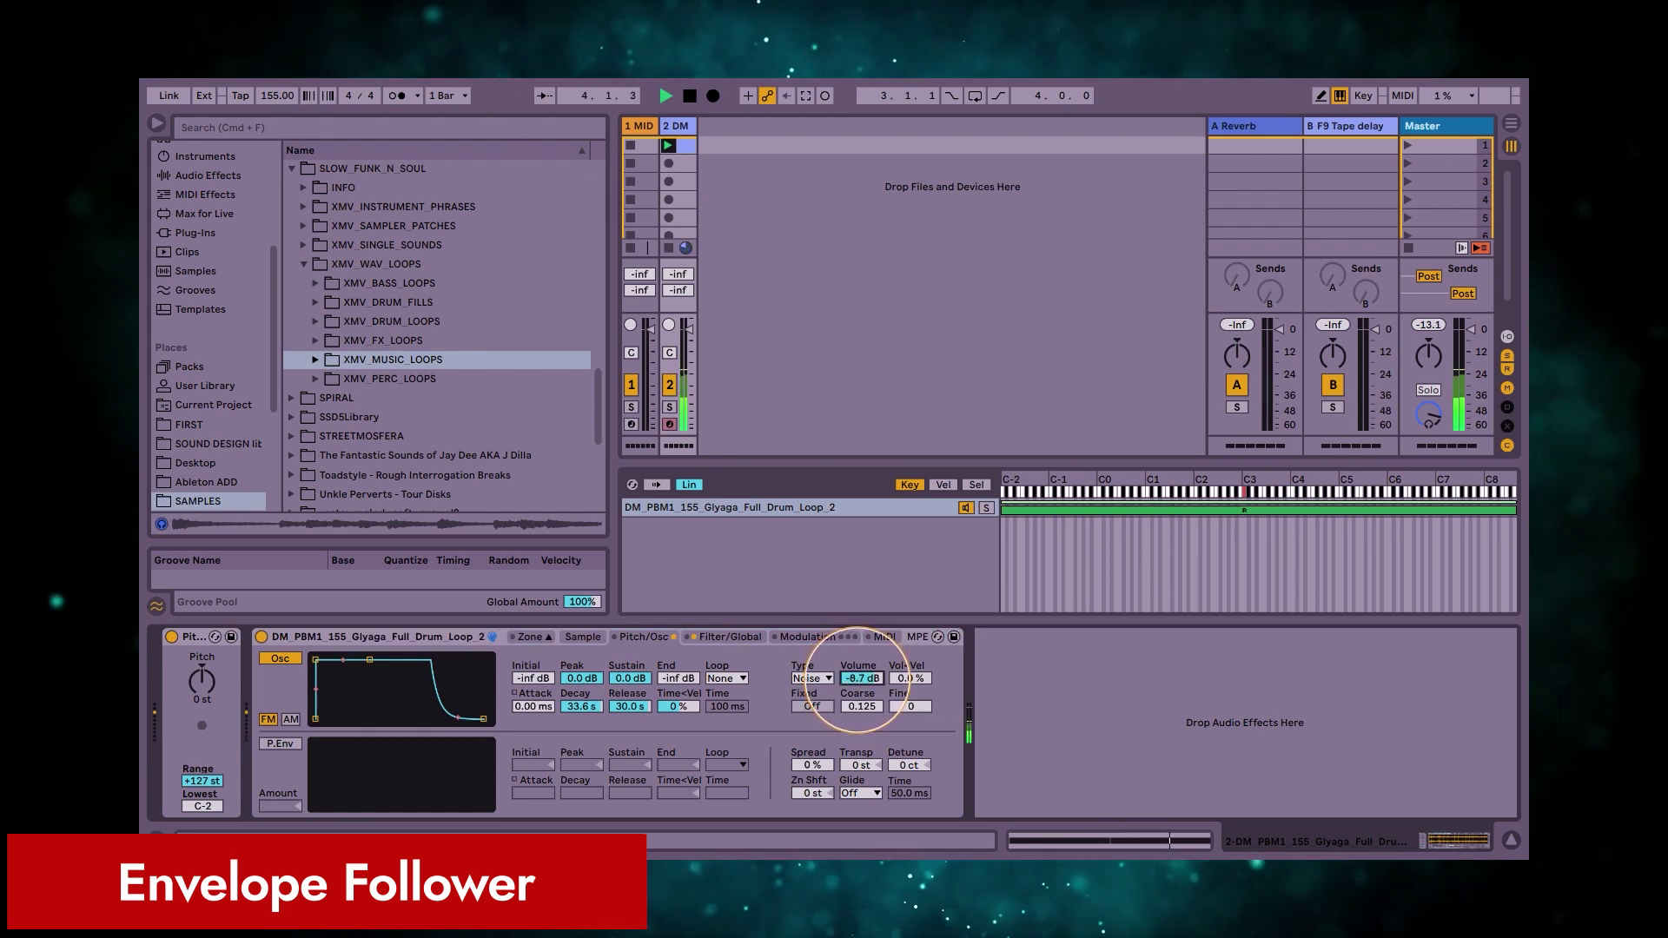
Lower the volume of the Sampler's noise oscillator to -inf dB and stop playback.
drag(857, 680, 857, 695)
key(space)
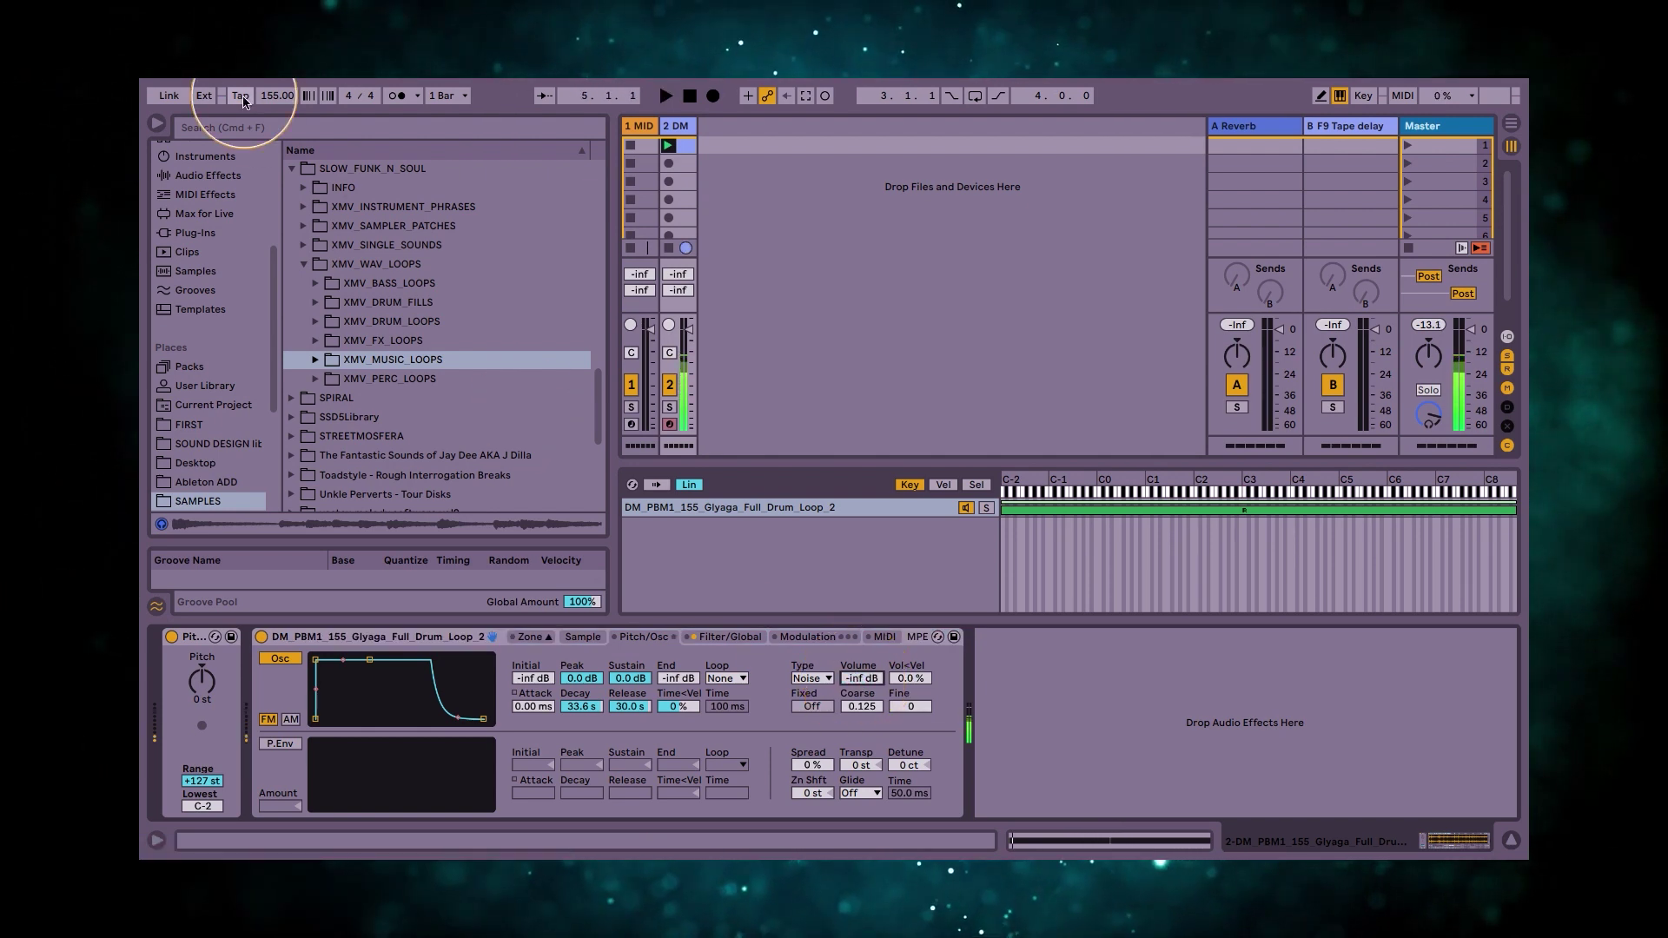
Search all browser results for "enve" and add the Envelope Follower after the Sampler on the drum loop track.
click(211, 129)
text(env)
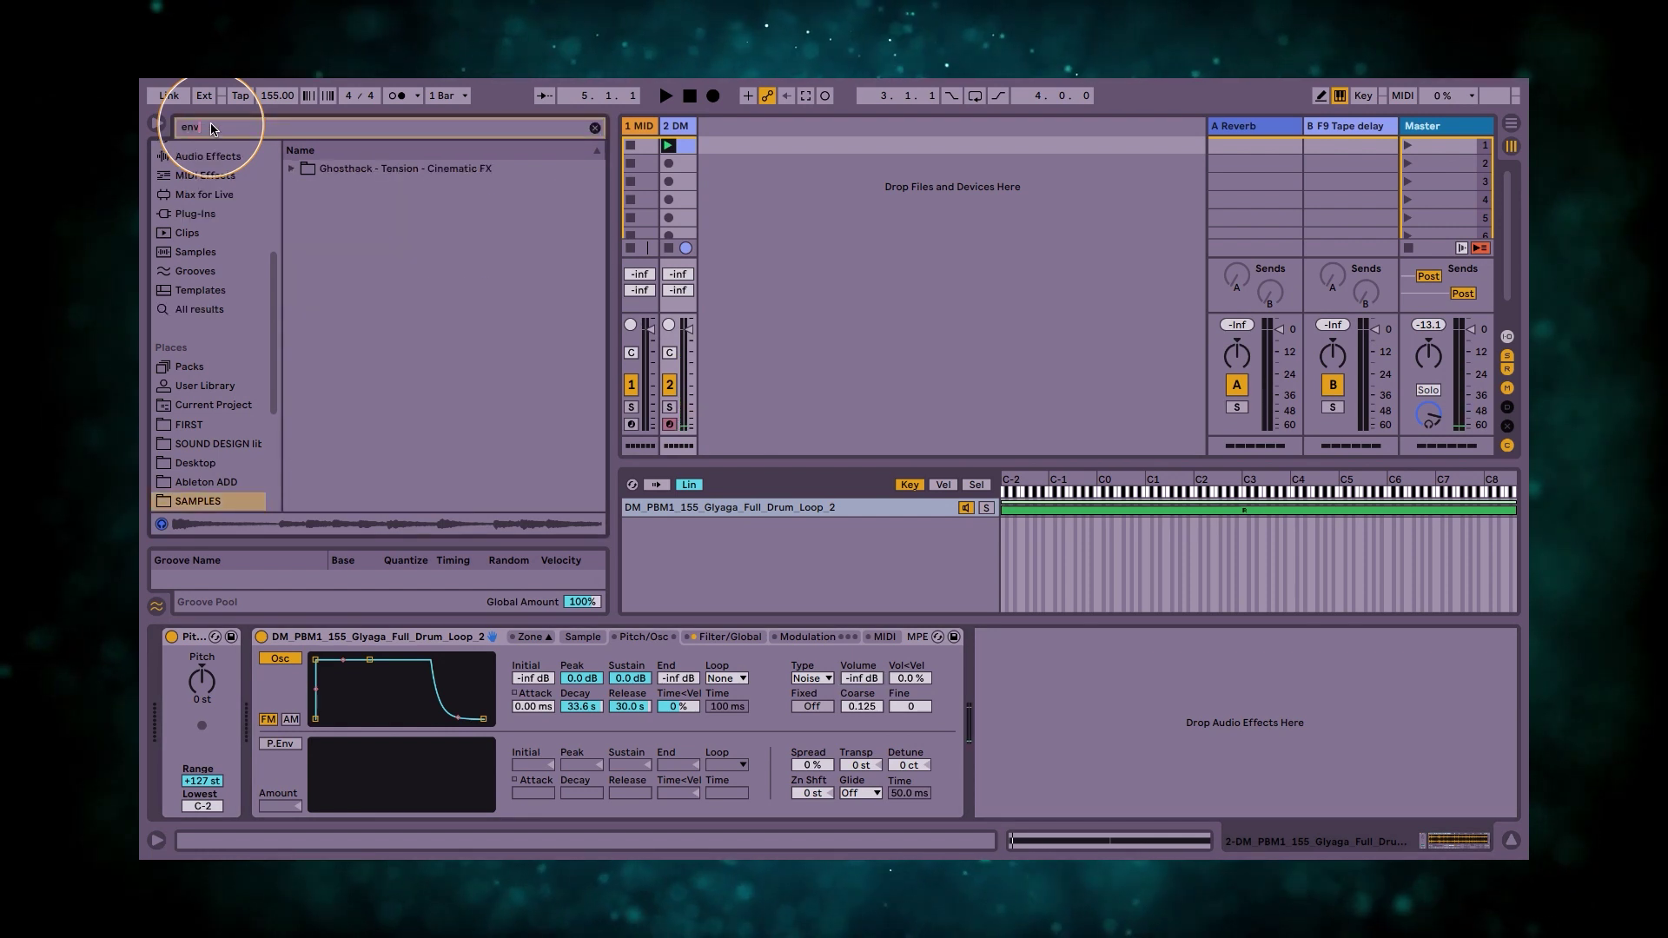
text(e)
click(176, 306)
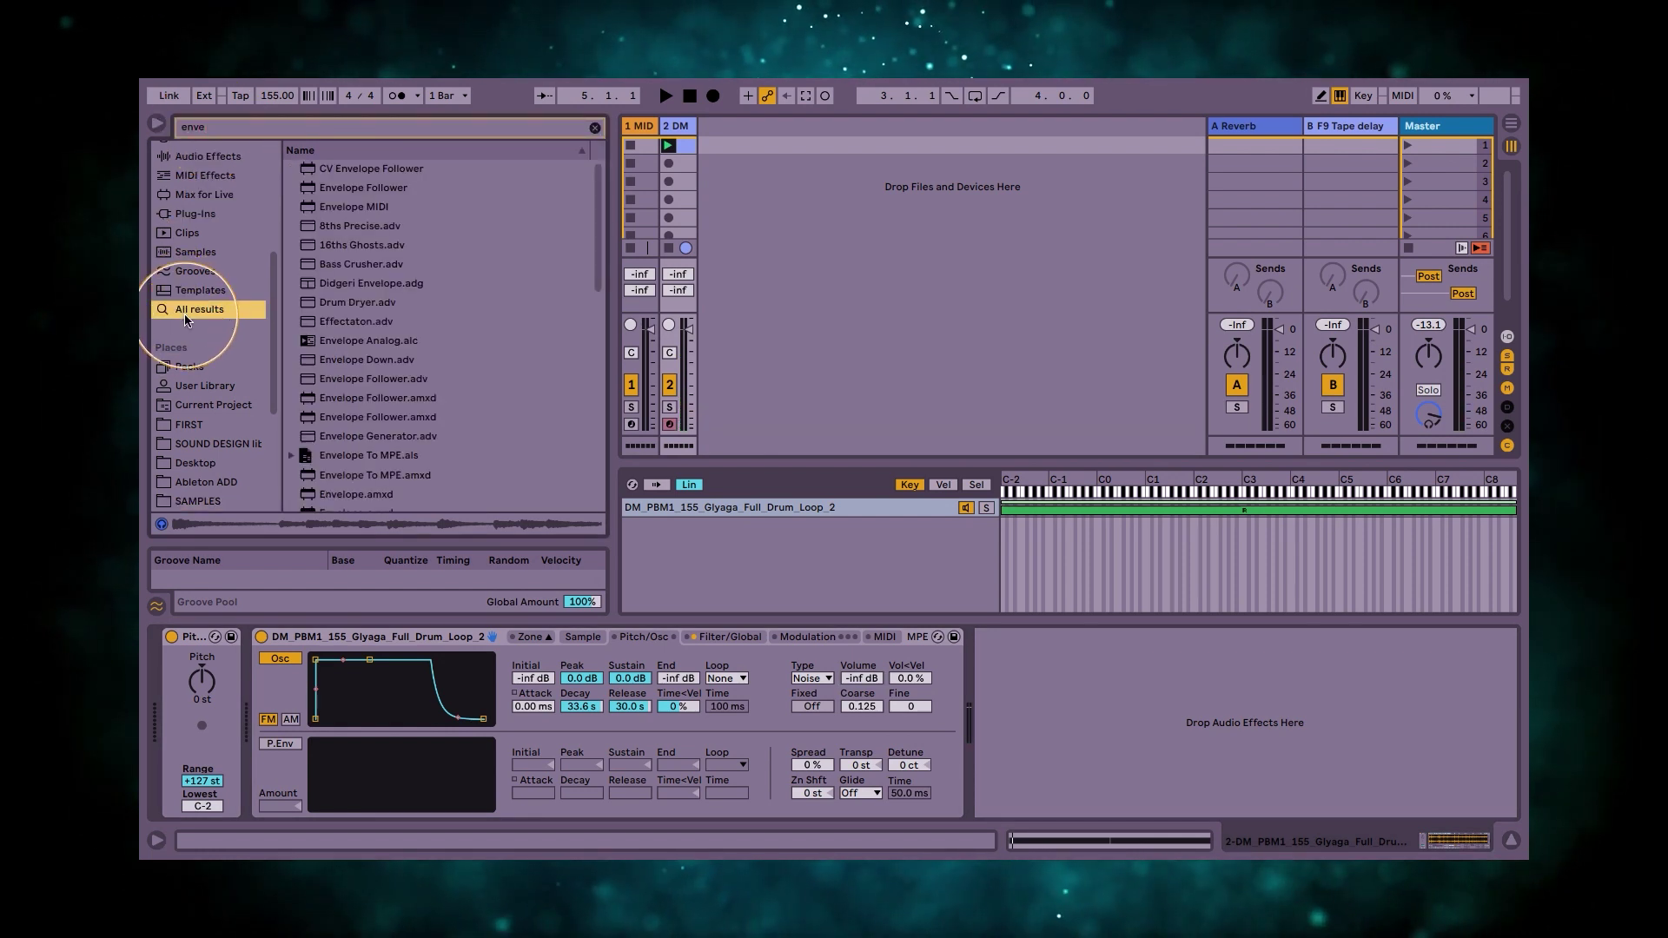
drag(359, 202, 733, 549)
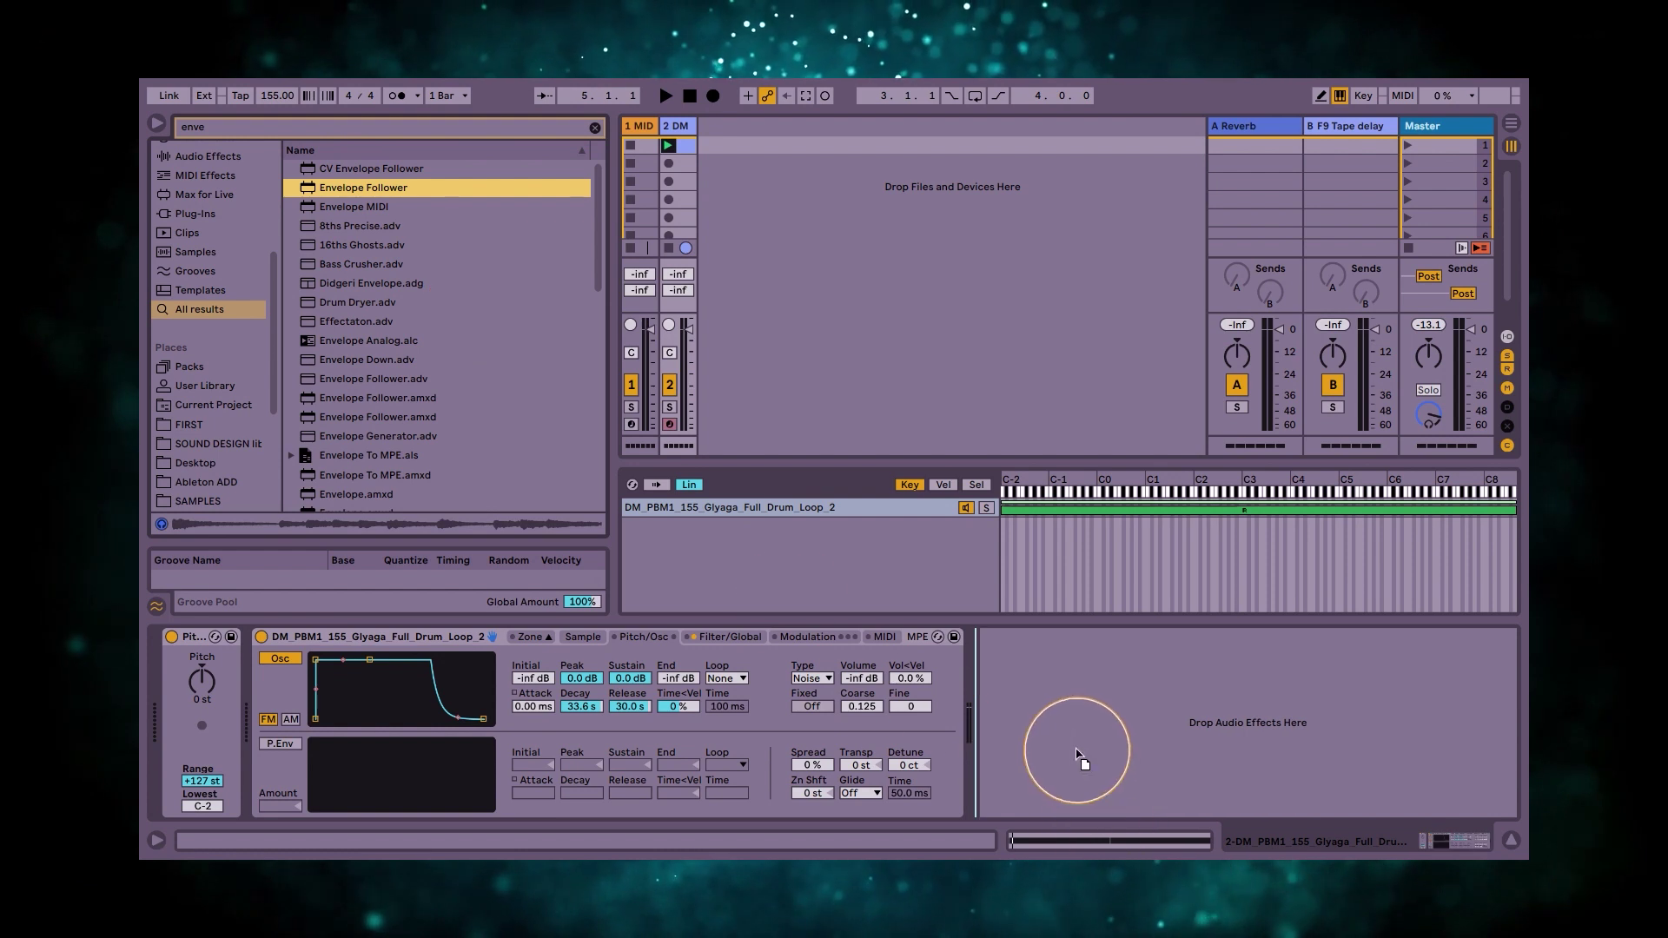
drag(1064, 743, 1069, 745)
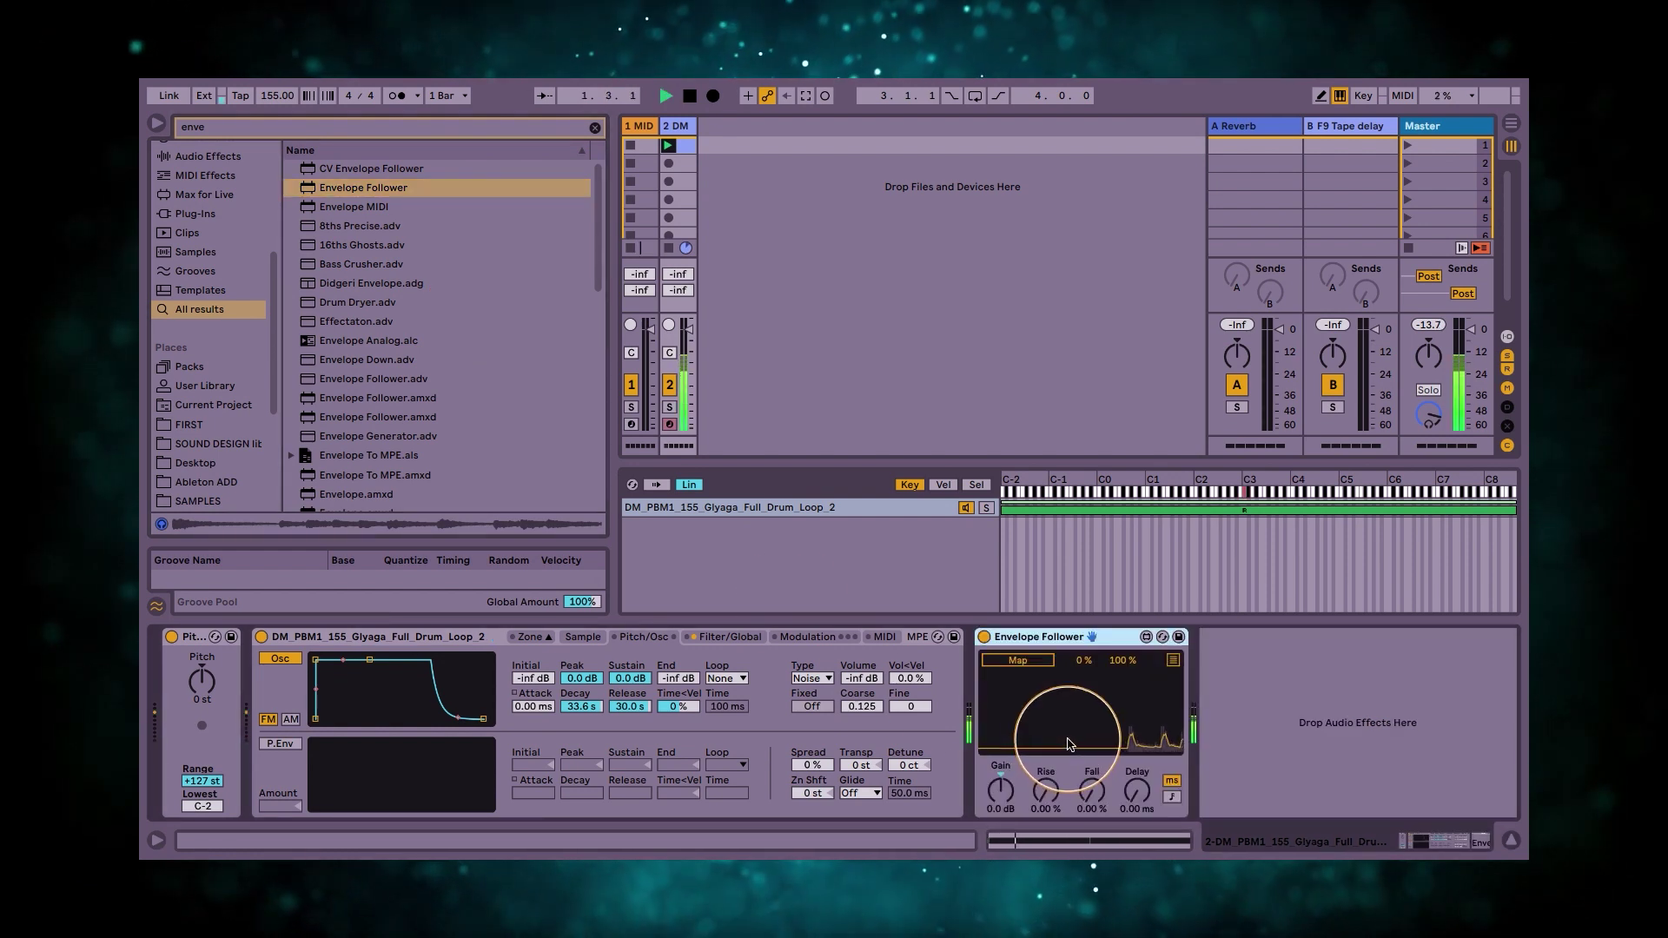
Map the Envelope Follower to the Sampler's oscillator volume and raise the follower's gain to about 7 dB.
click(1013, 662)
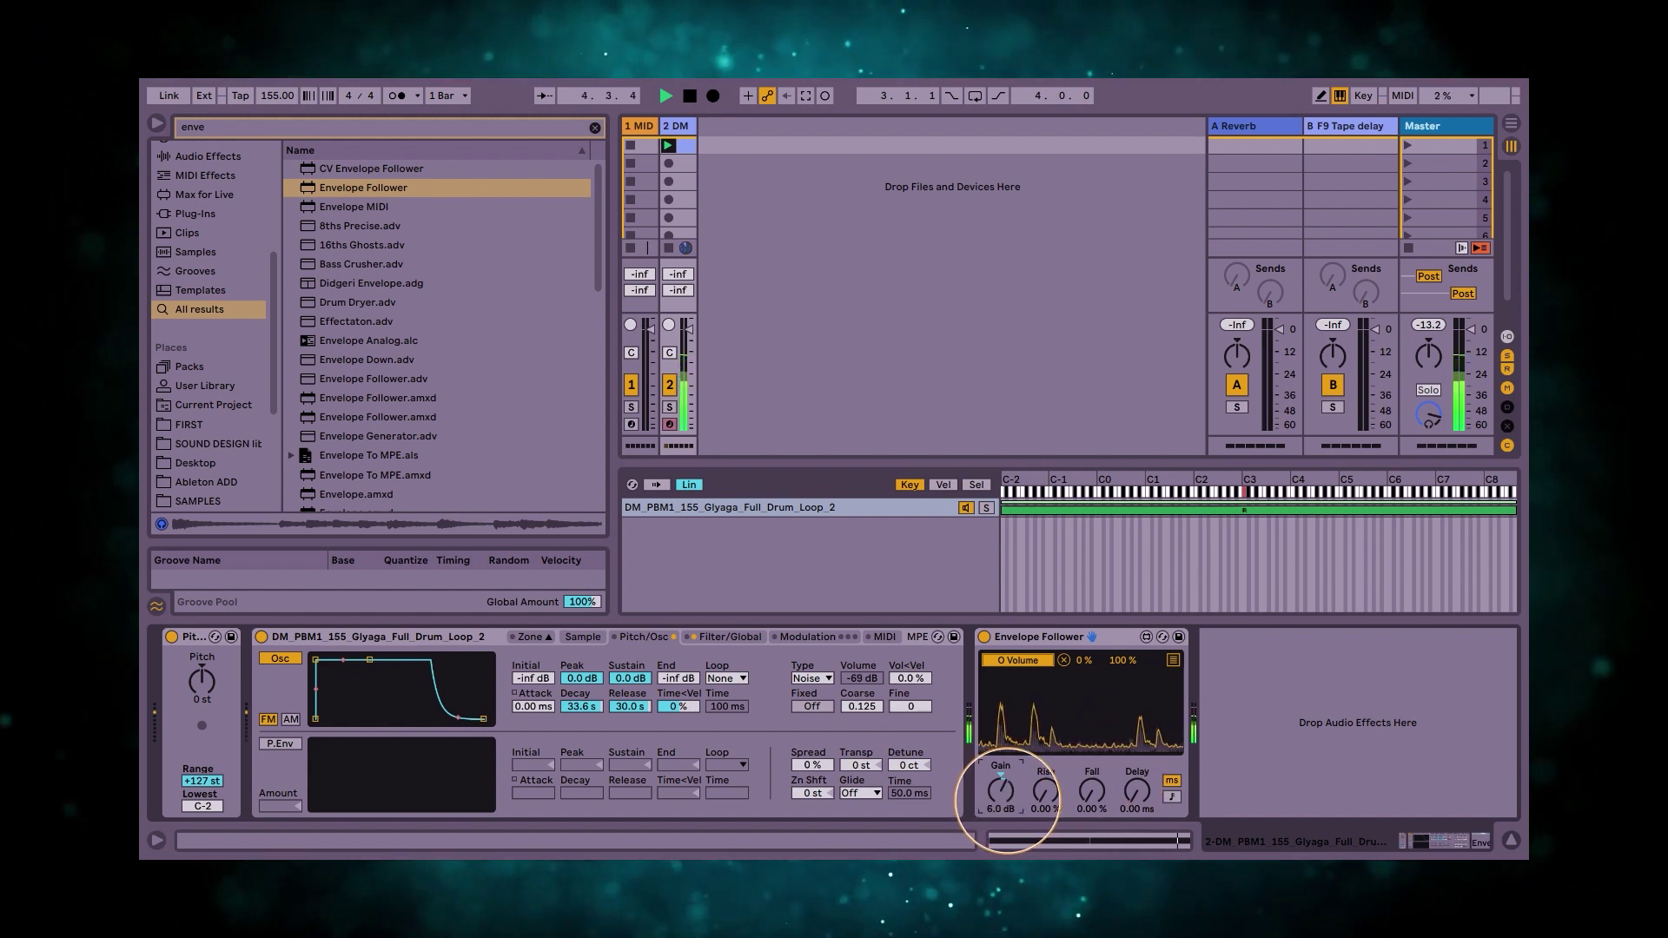
drag(1012, 792, 1012, 786)
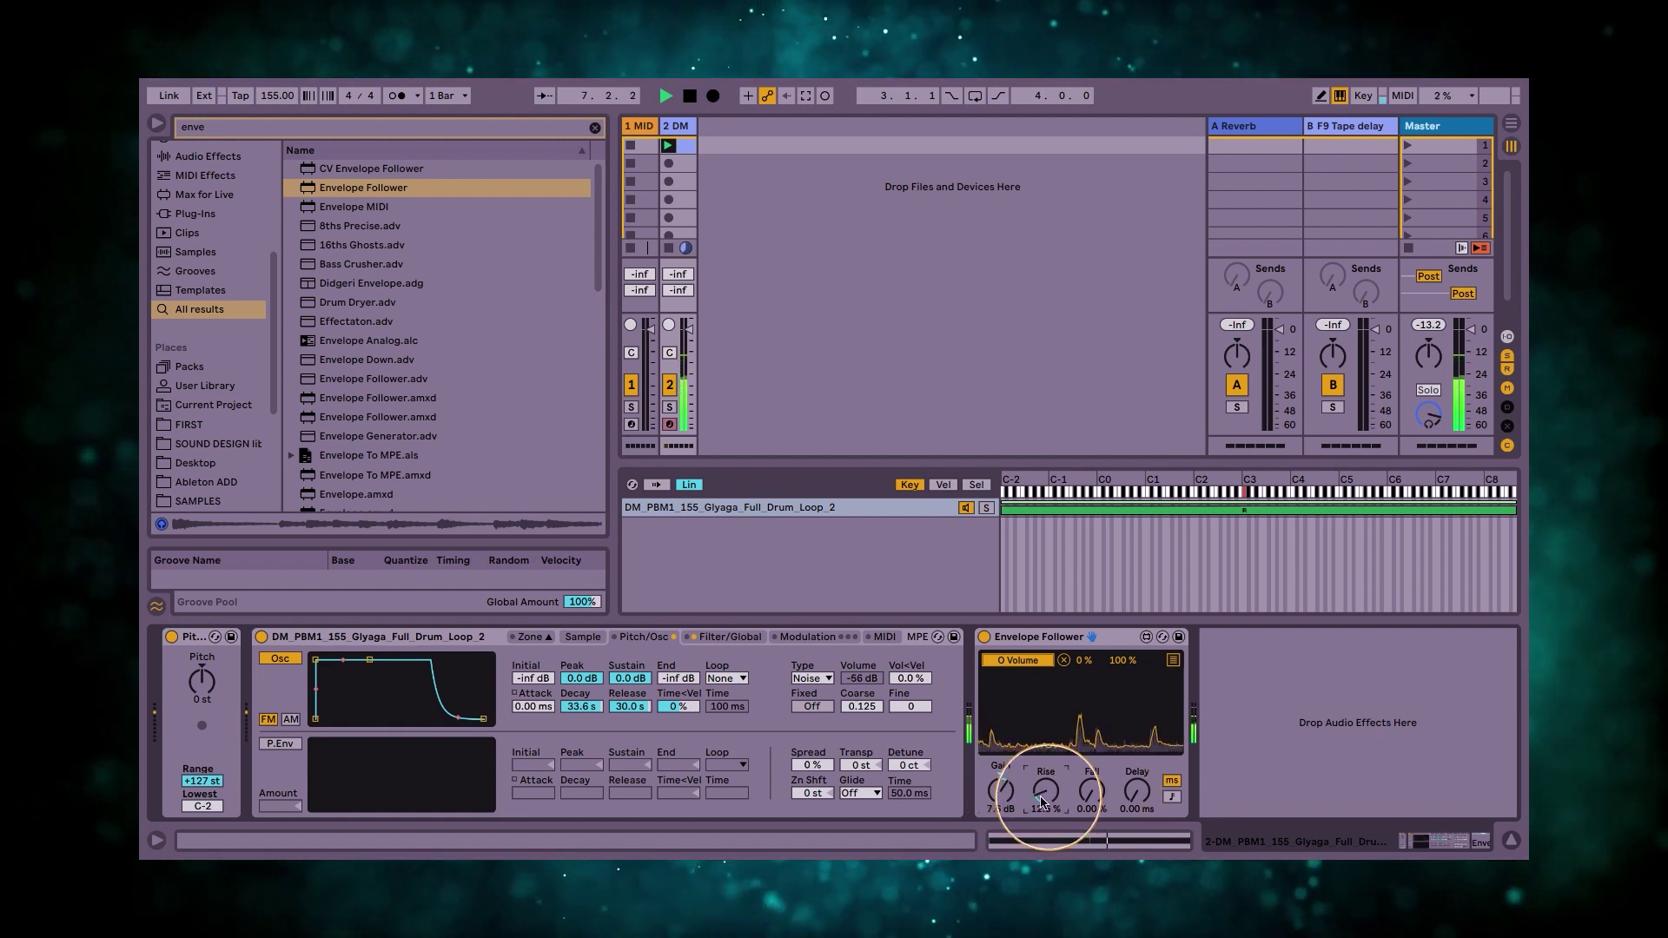
drag(1005, 792, 1005, 787)
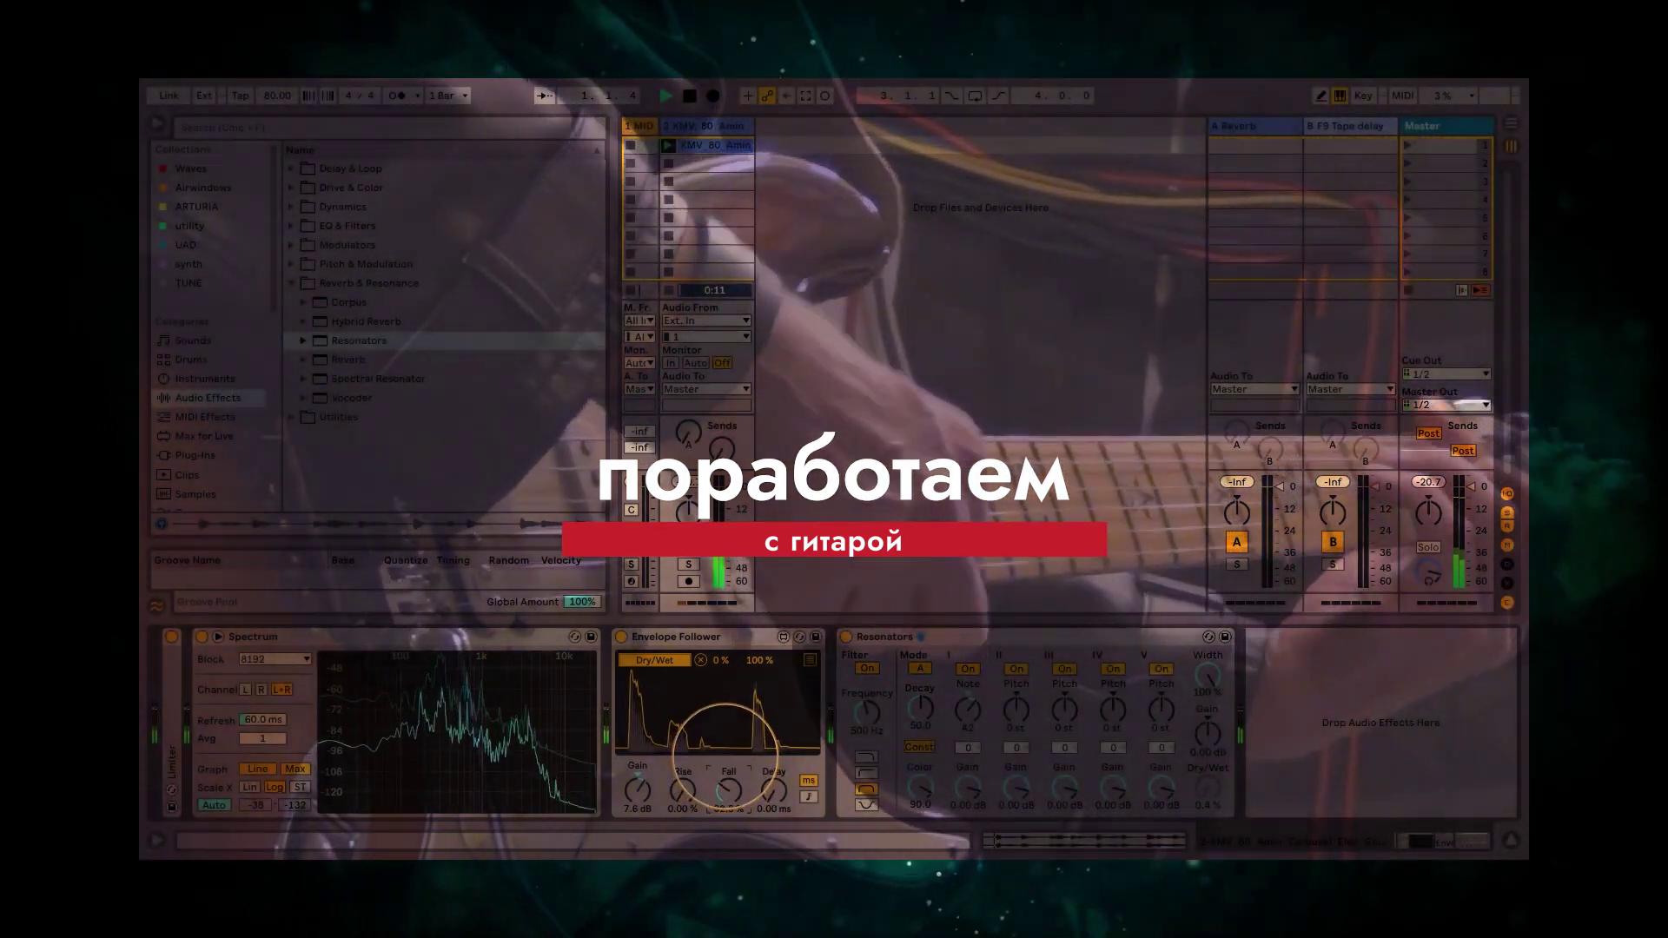
Adjust the gain of the Envelope Follower that modulates the Resonators' Dry/Wet on the guitar track.
drag(636, 792, 637, 789)
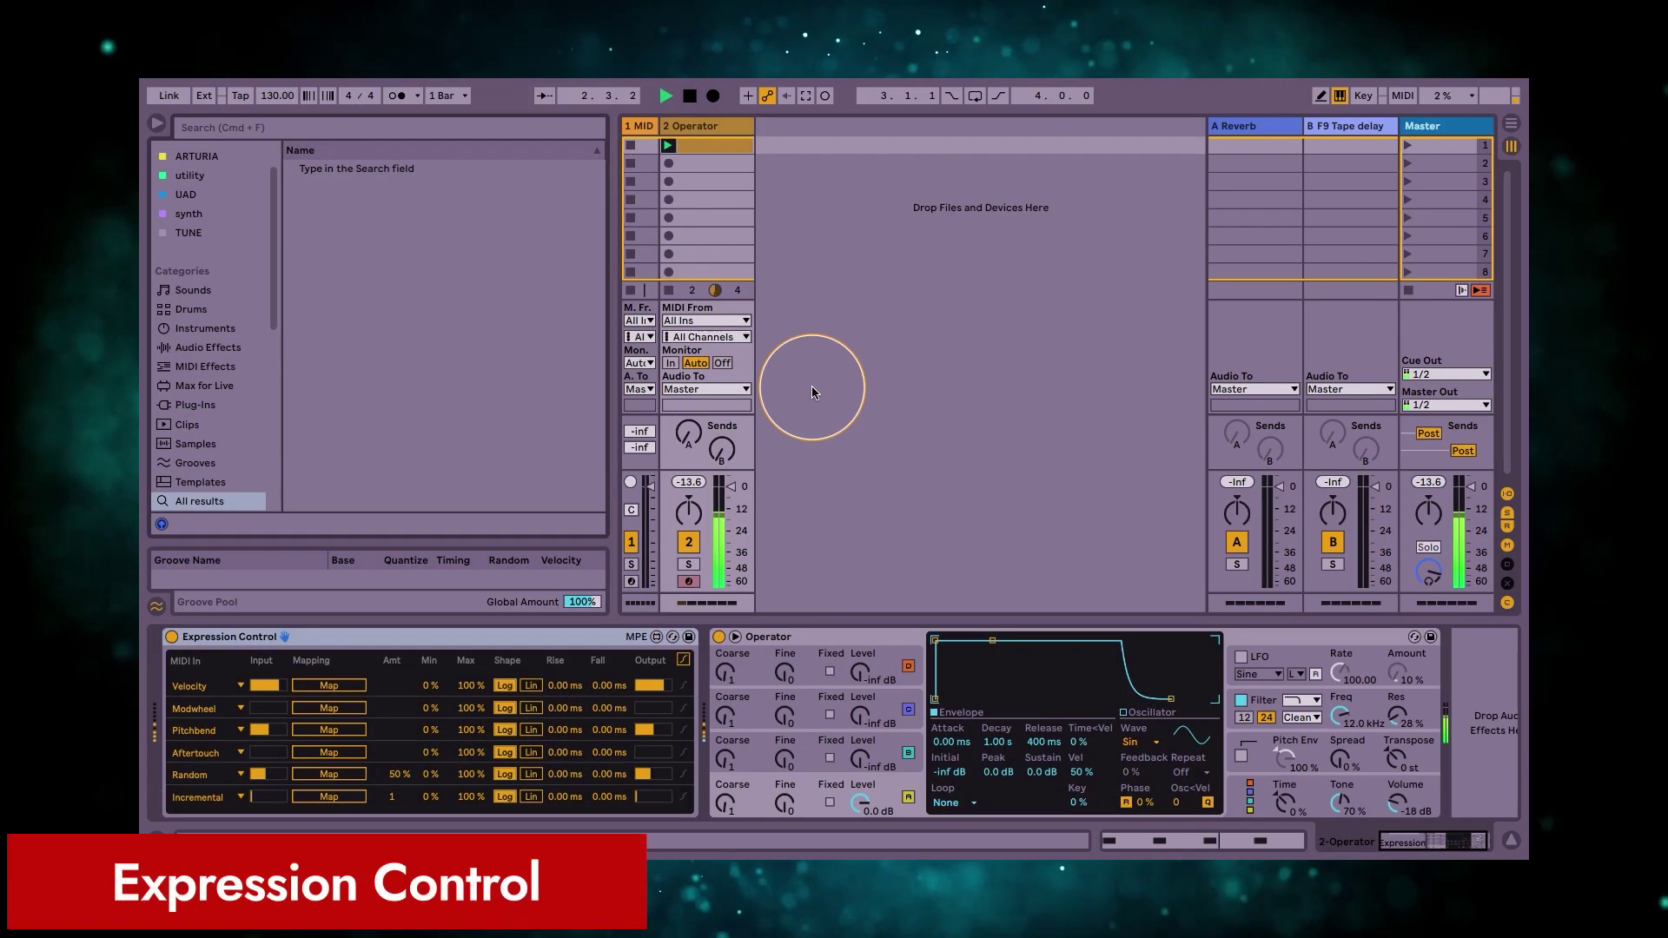
Vary the velocities of the Operator clip's four C3 notes: lower the first and fourth, set the second to 77, and raise the third.
click(708, 146)
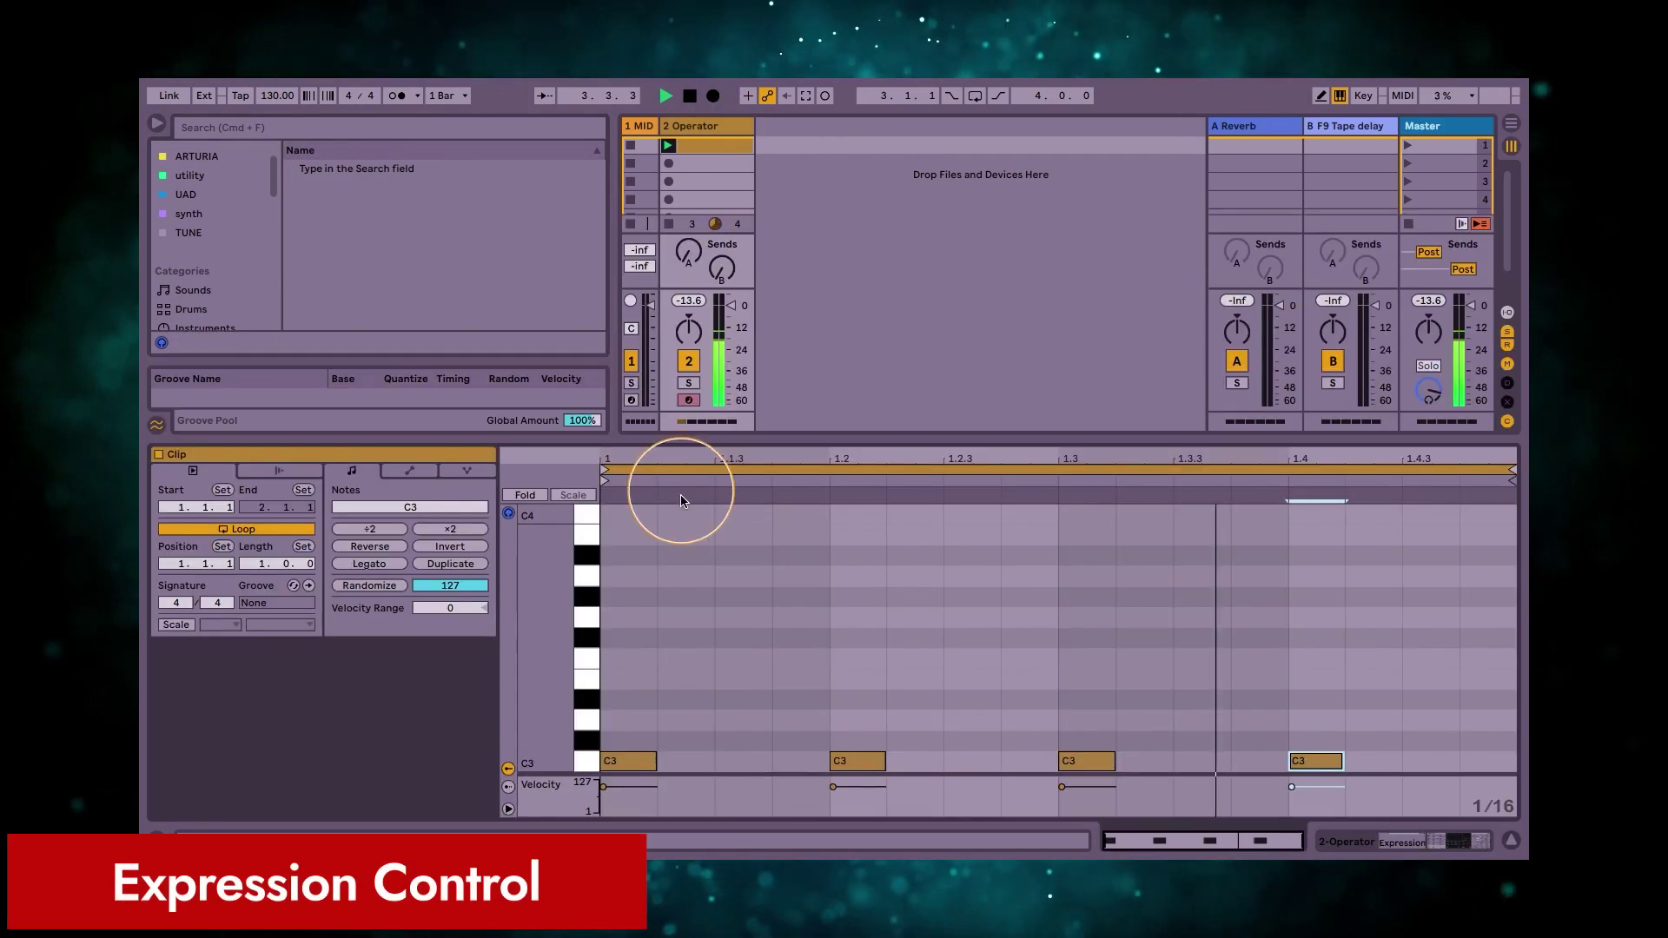
click(685, 128)
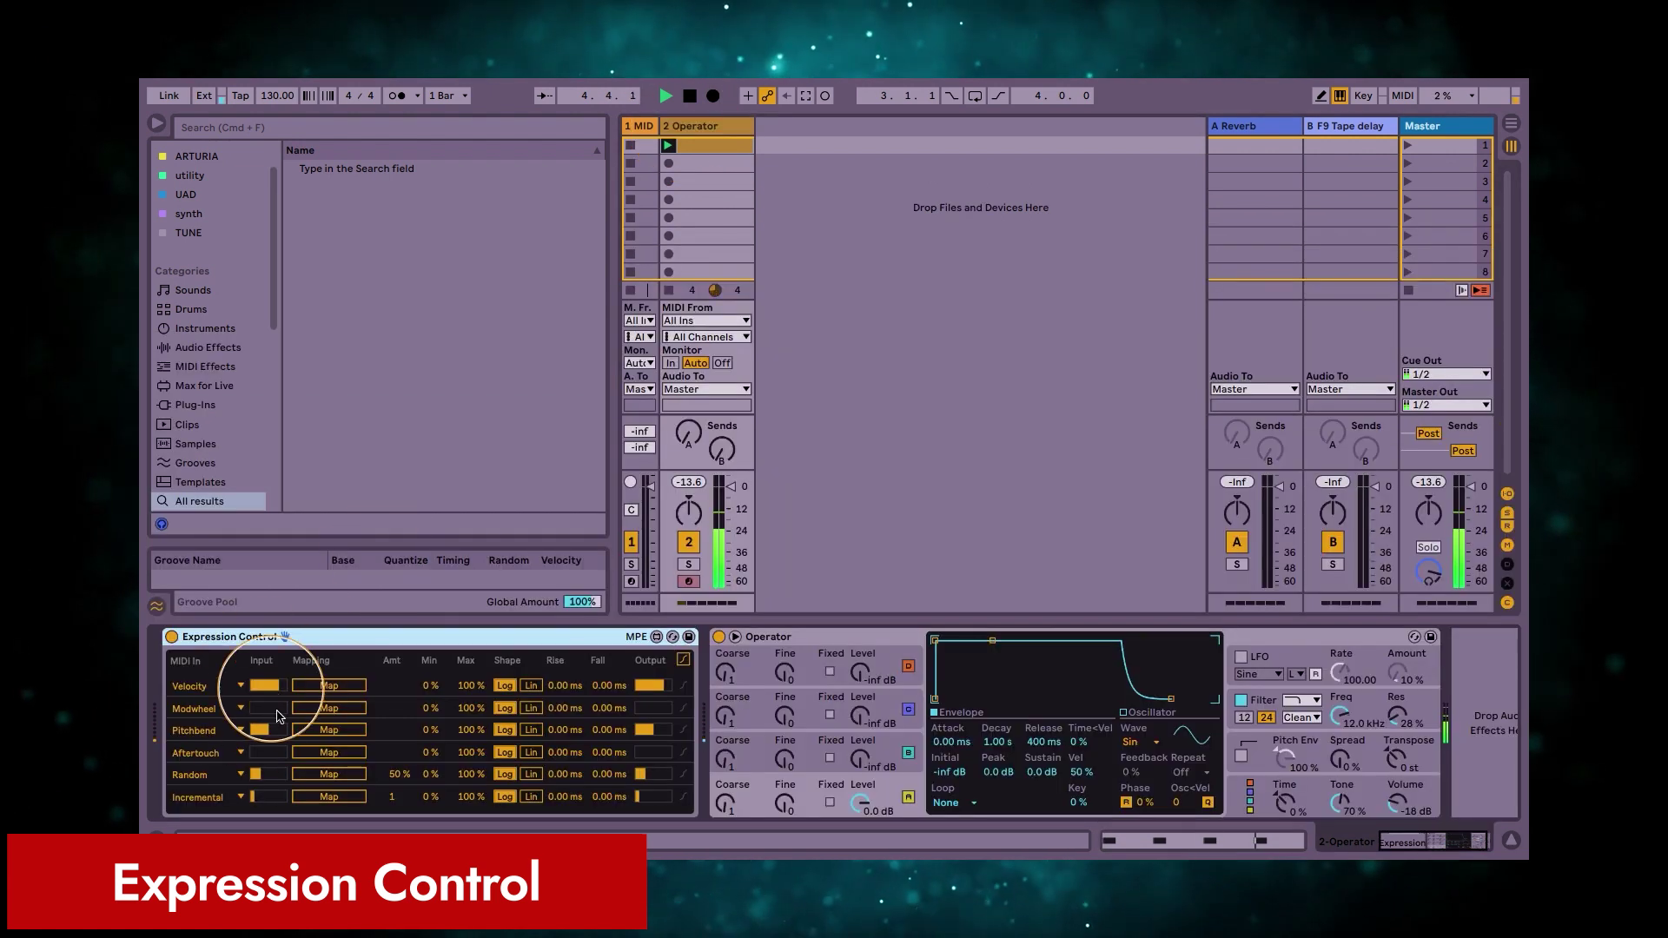
click(697, 144)
drag(617, 801, 617, 810)
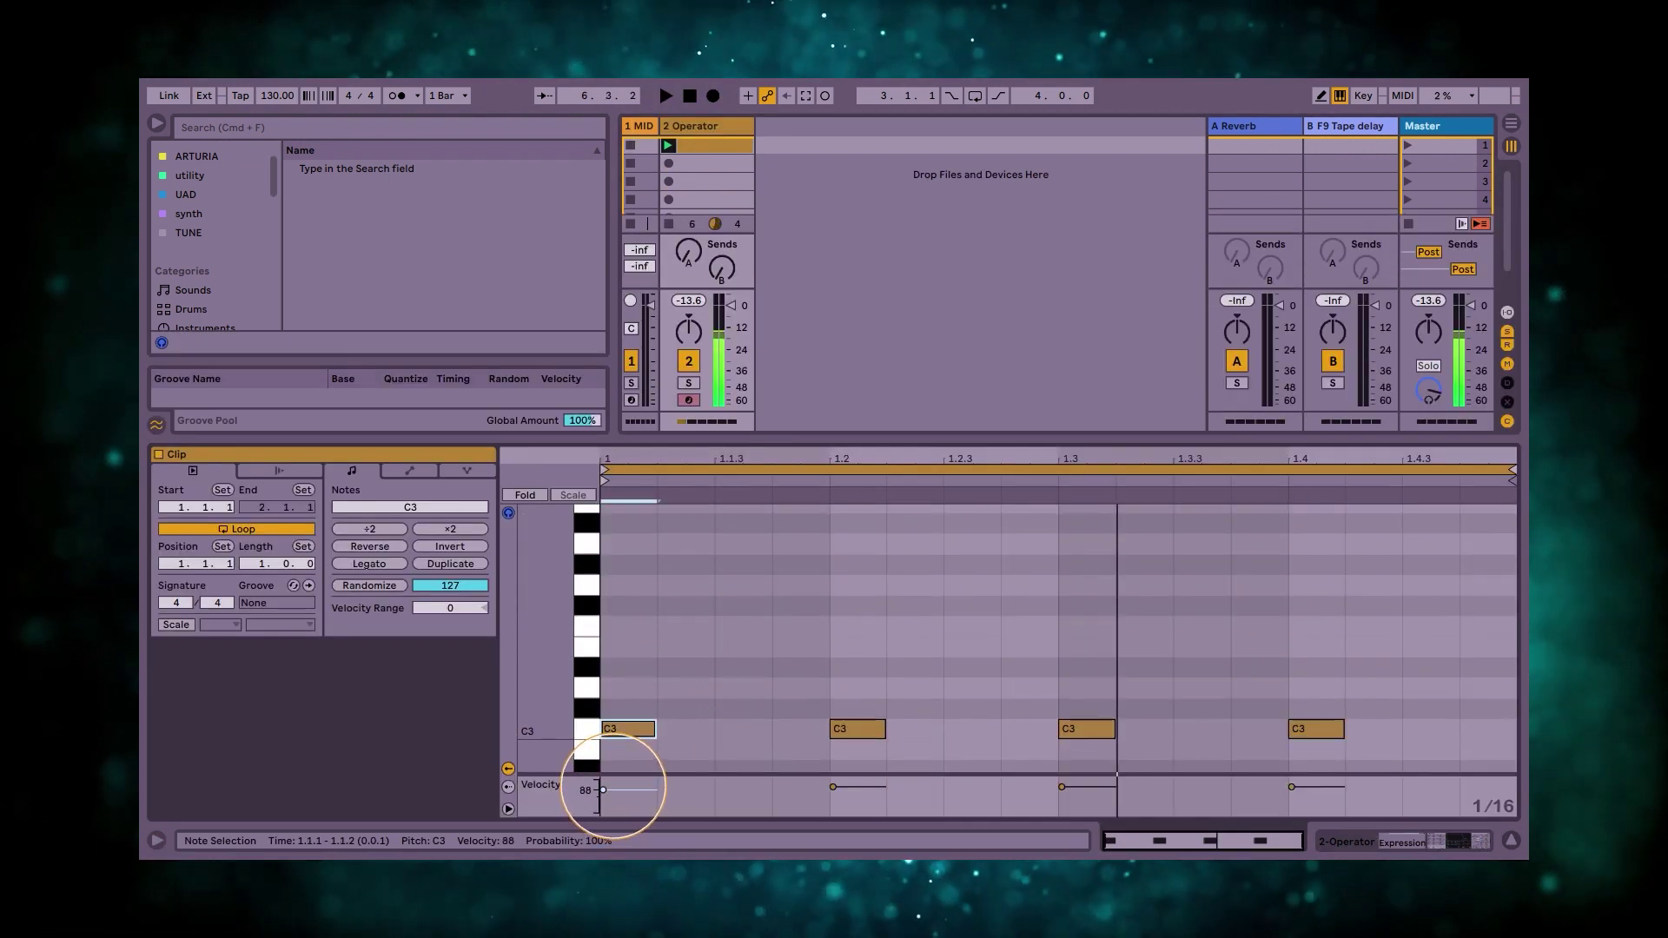
drag(862, 787, 863, 793)
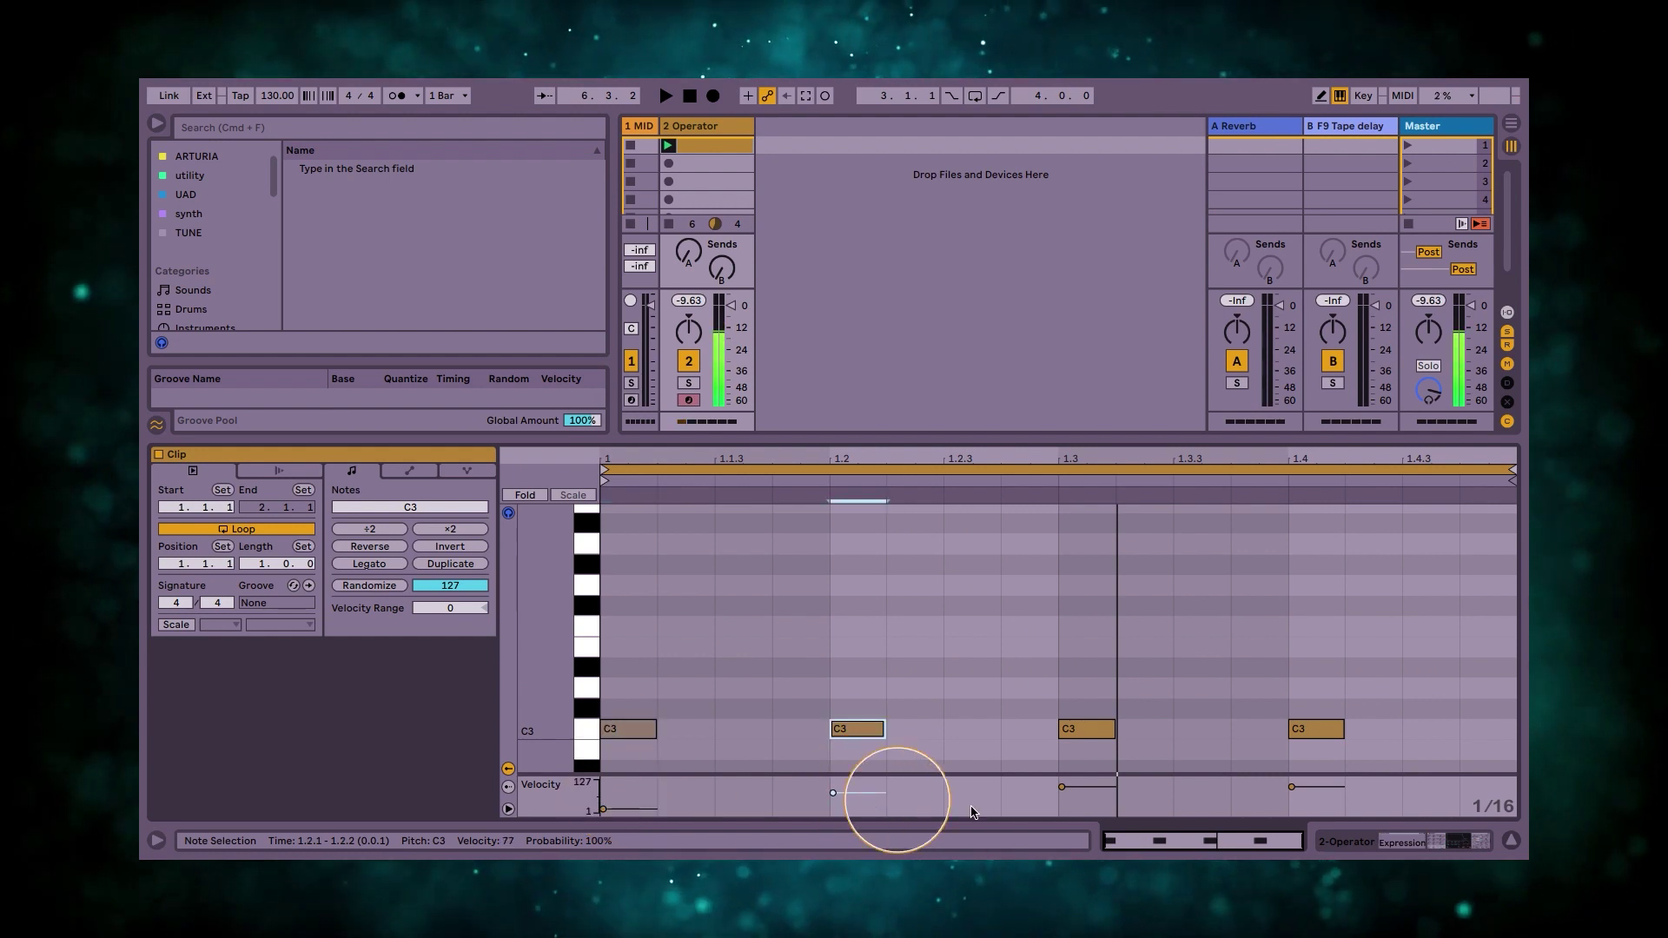
drag(1061, 786, 1062, 779)
drag(1292, 787, 1292, 804)
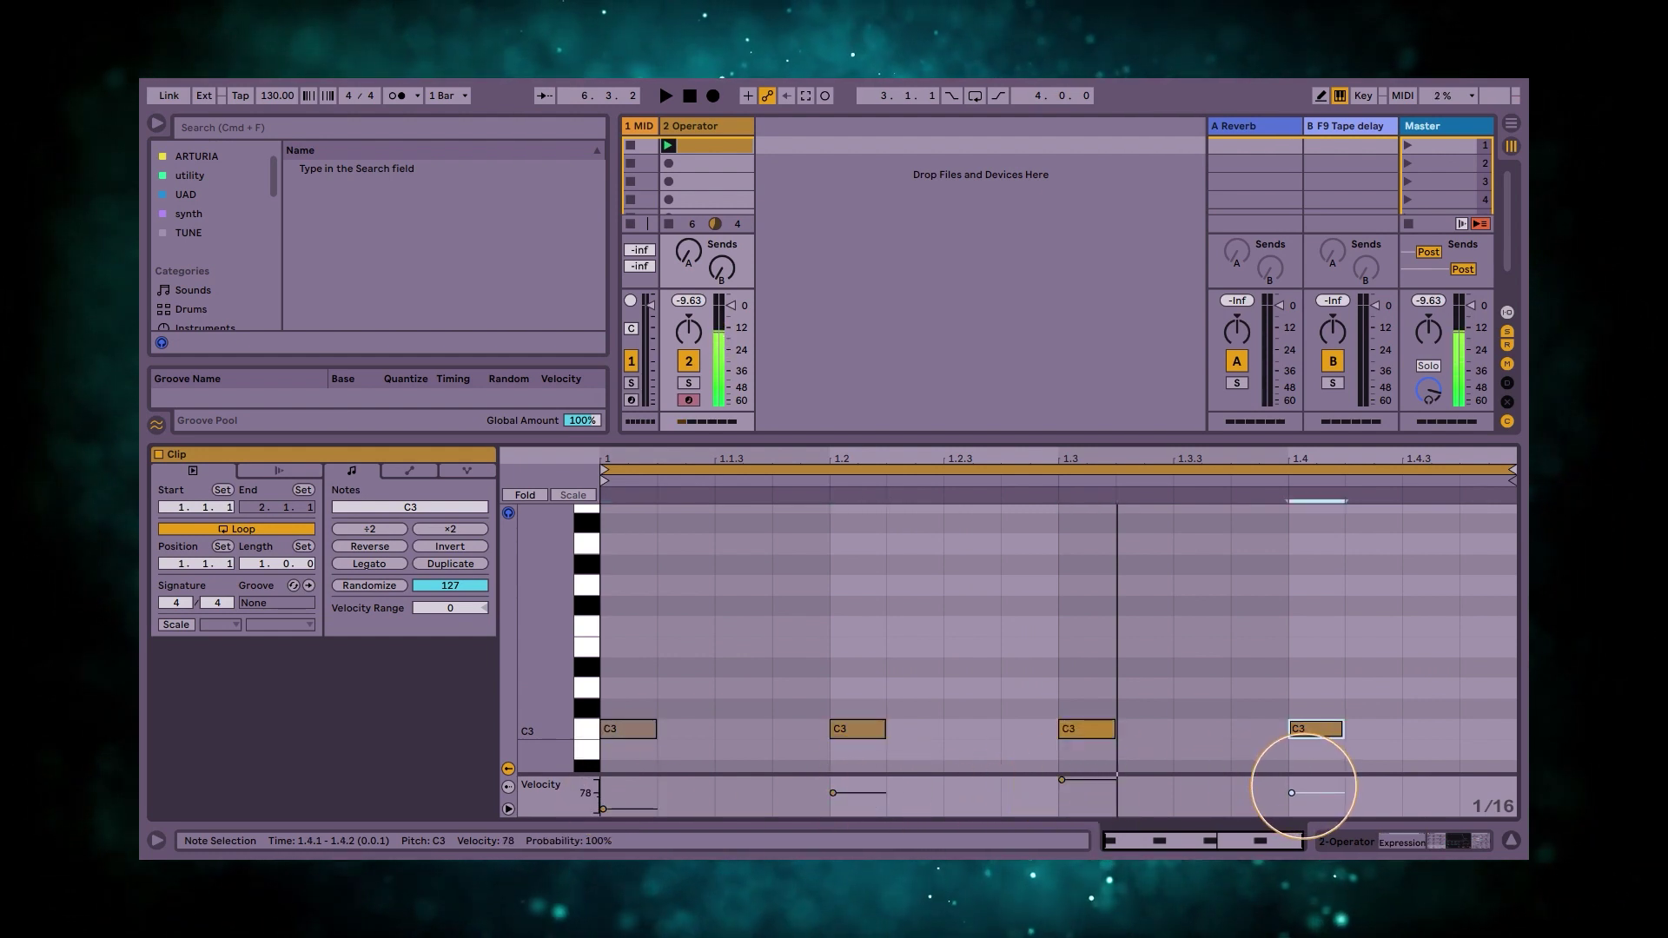
Map Velocity in the Operator track's Expression Control to Operator's filter frequency.
double_click(697, 124)
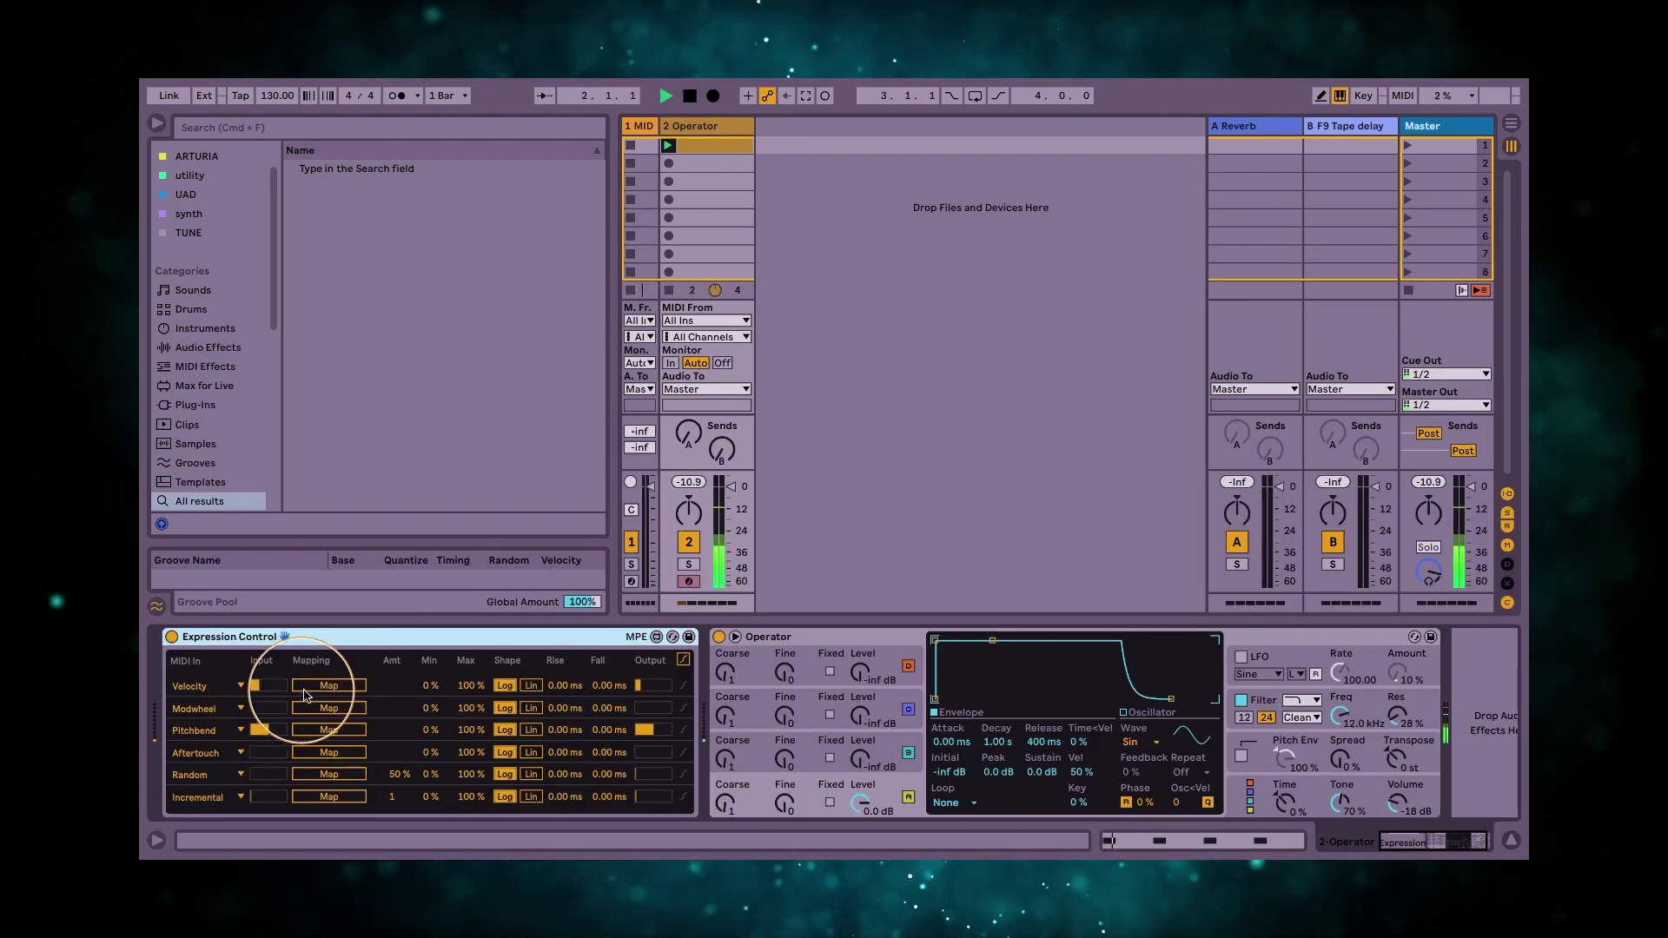
click(318, 687)
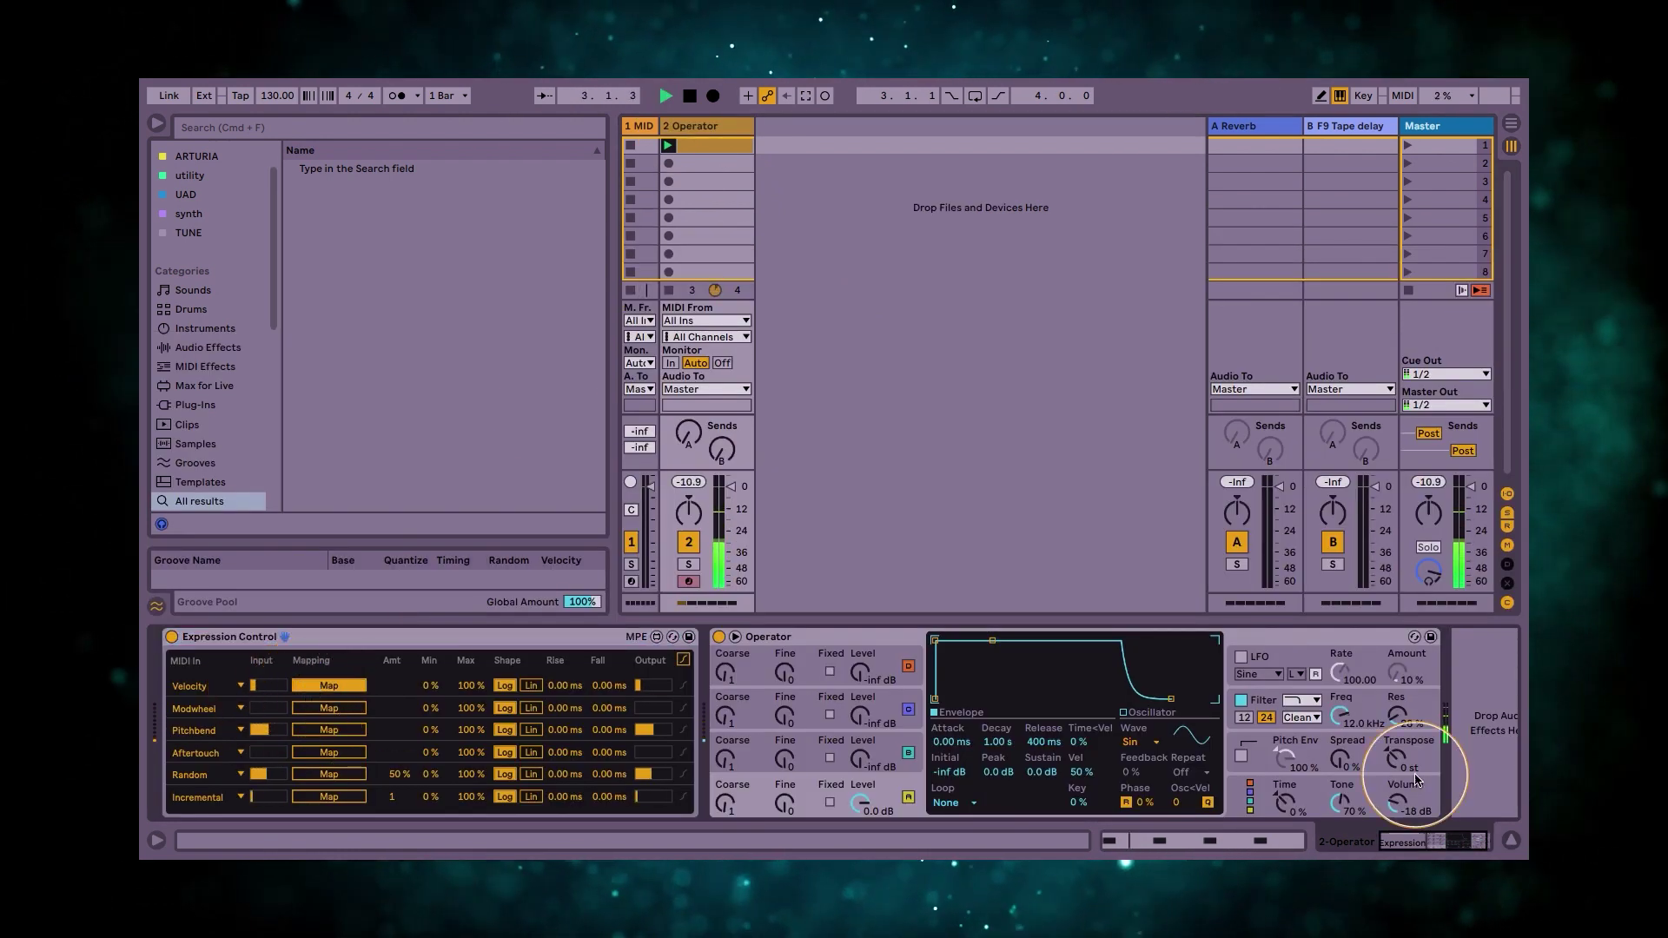
click(1337, 718)
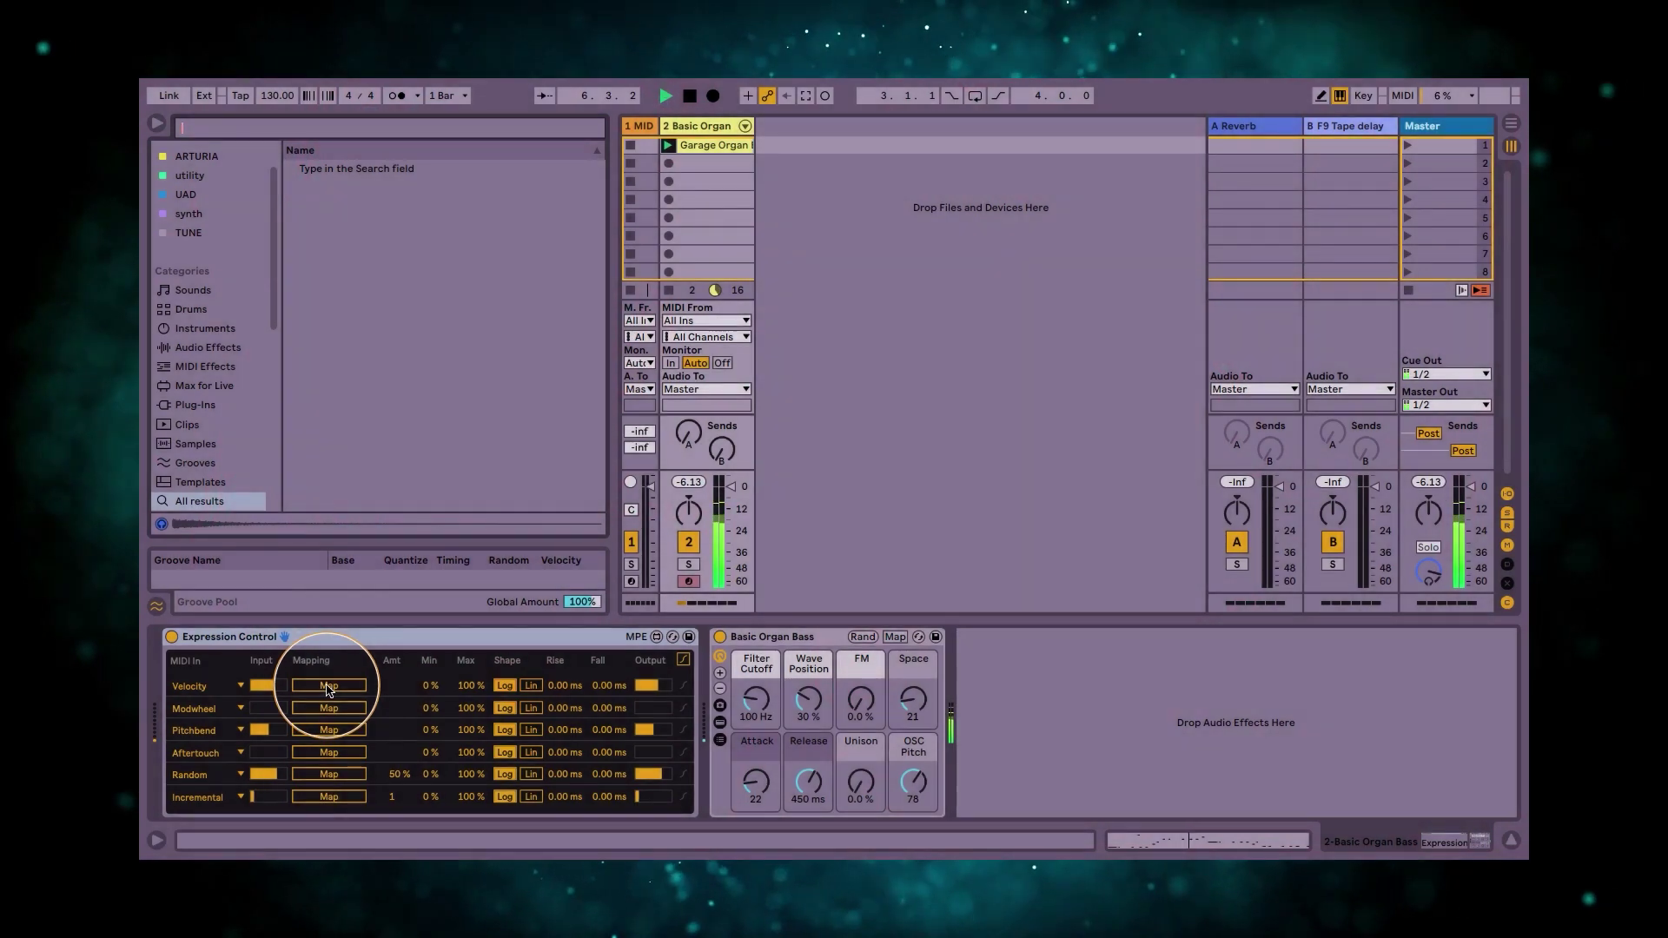
Map Velocity to Basic Organ Bass's FM macro, and switch the Modwheel row to Velocity, mapped to Wave Position with a 59% maximum.
click(328, 687)
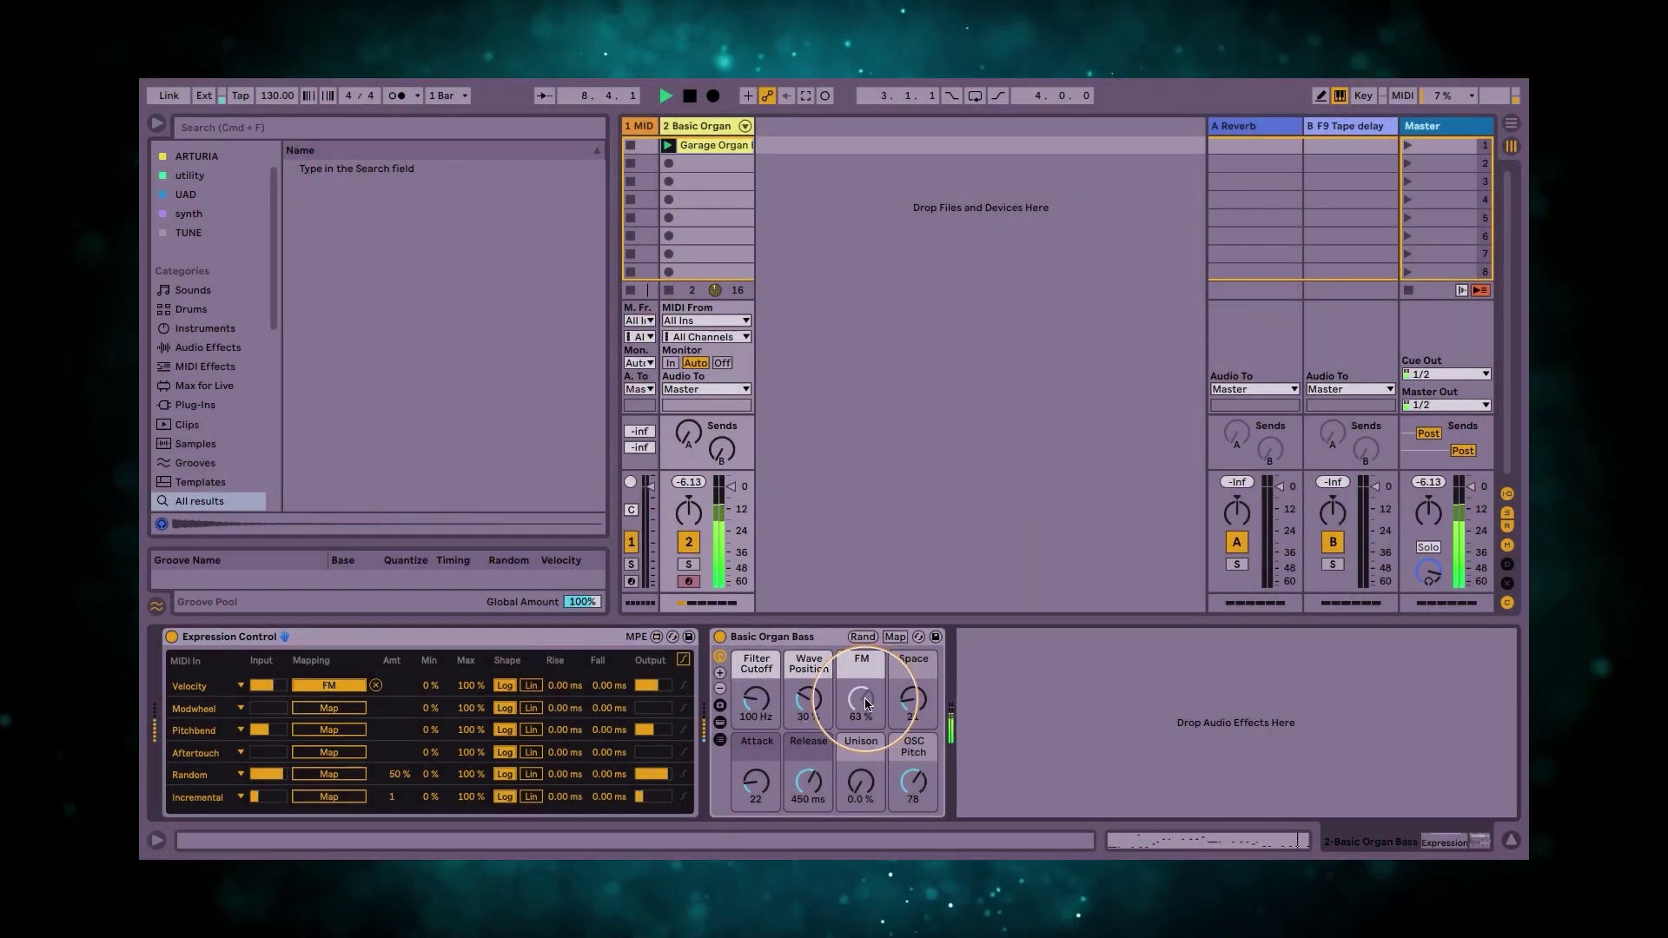
click(241, 710)
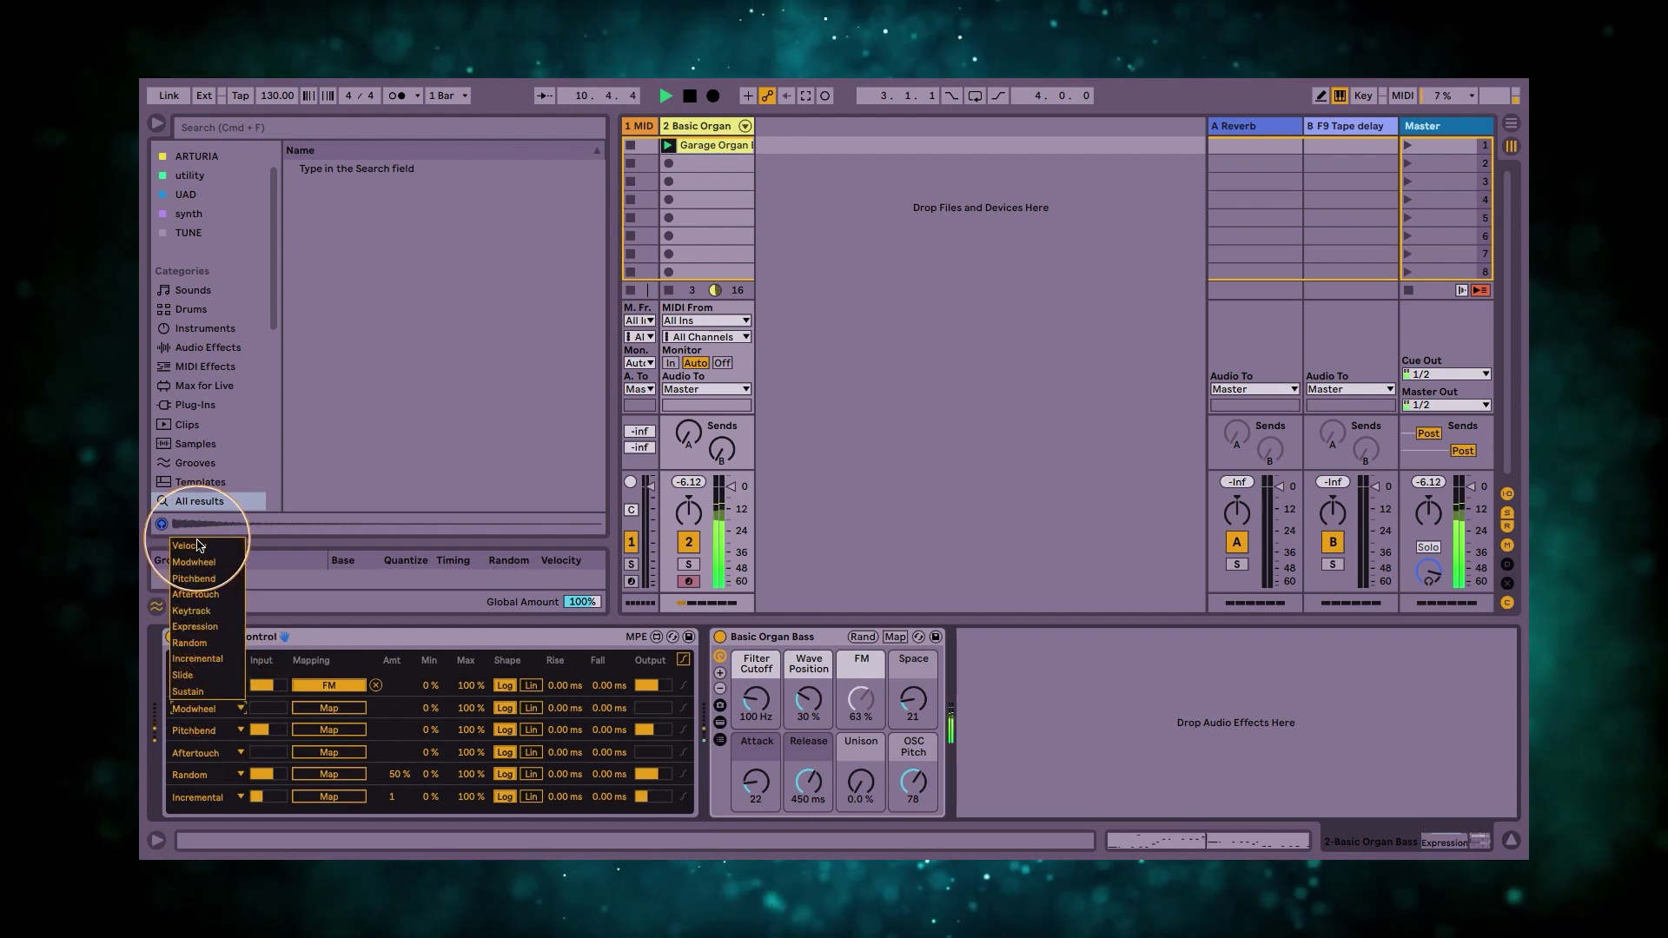
click(200, 549)
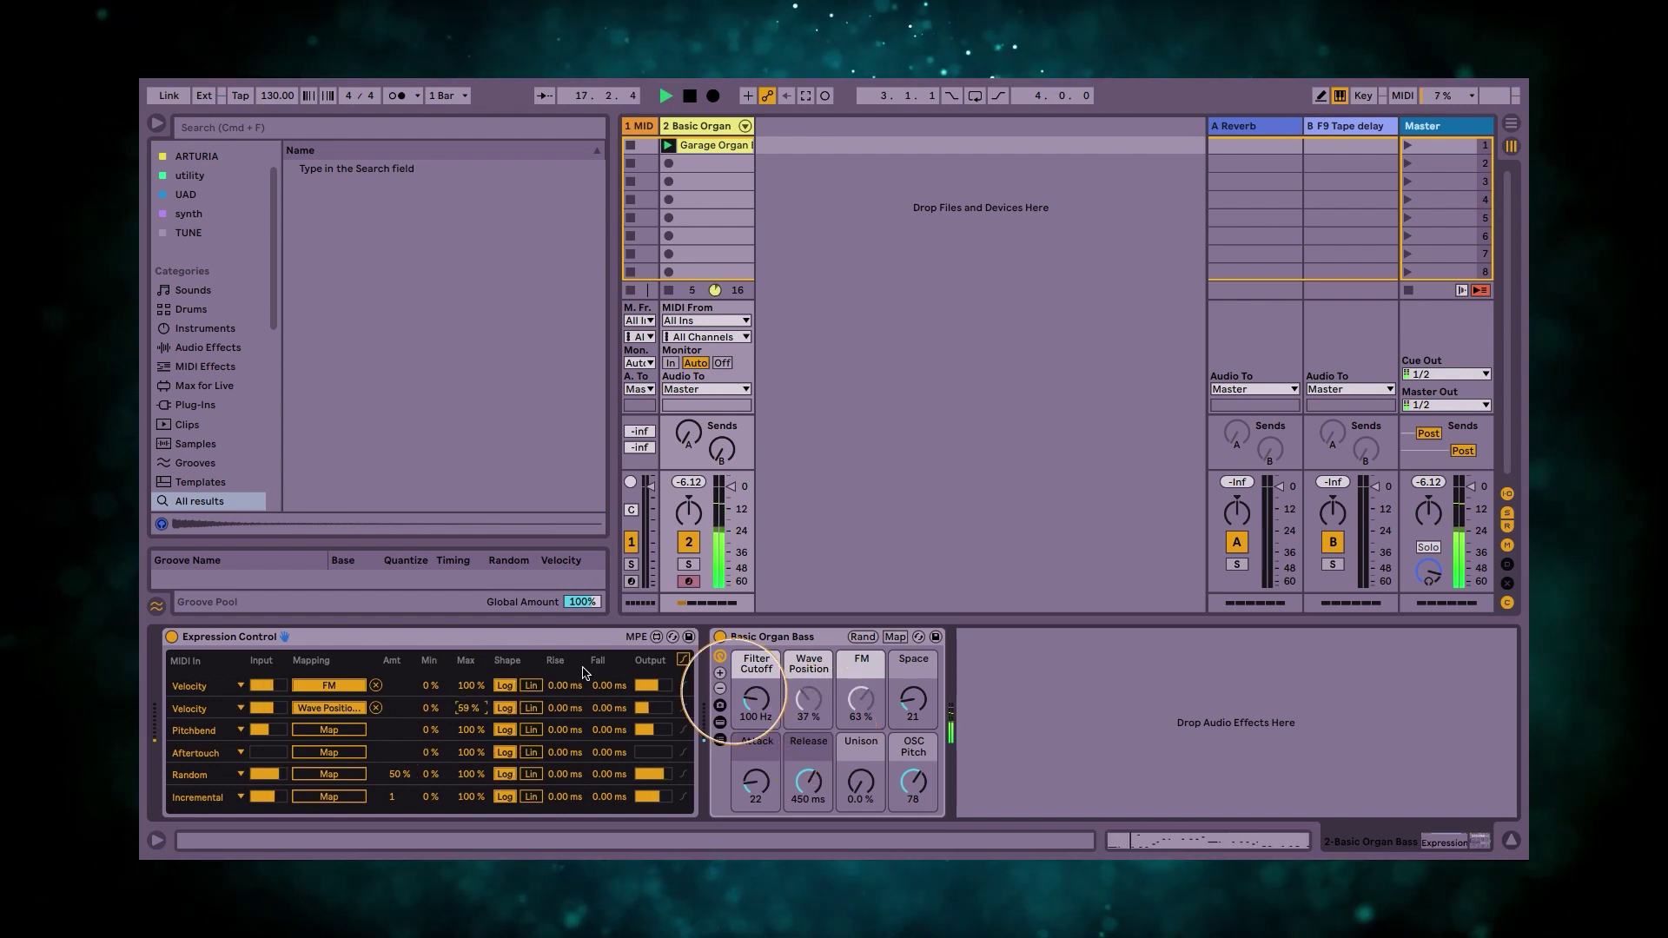
Switch the Expression Control's Aftertouch row to Keytrack and start mapping it to a Basic Organ Bass macro.
click(243, 754)
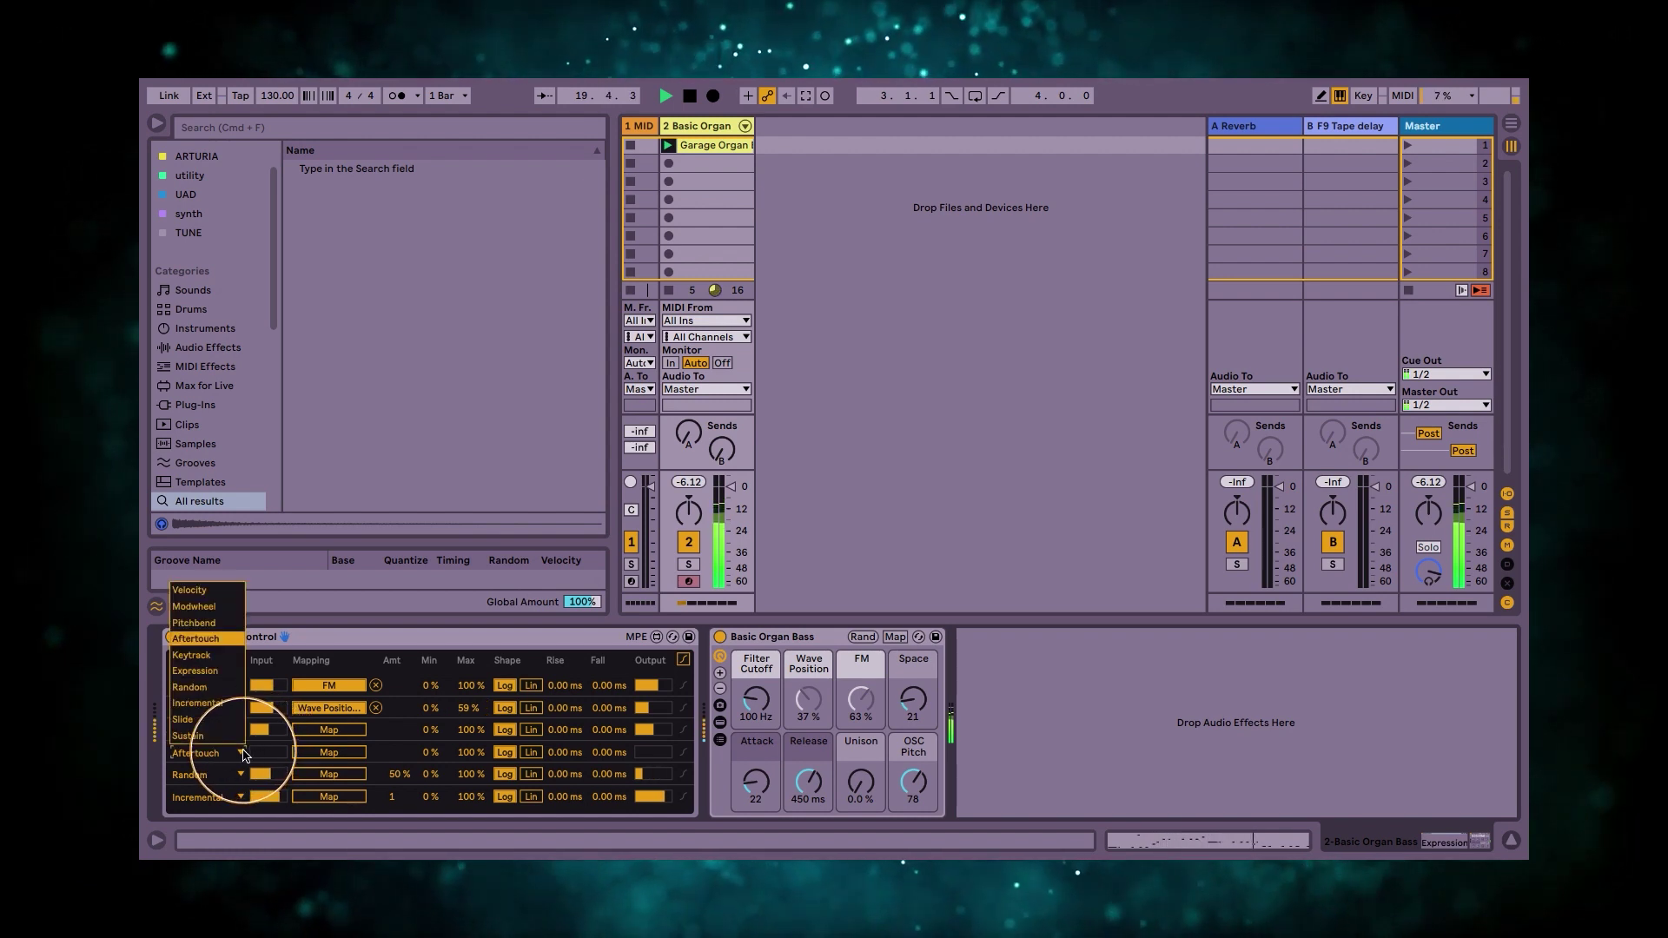
click(196, 657)
click(307, 755)
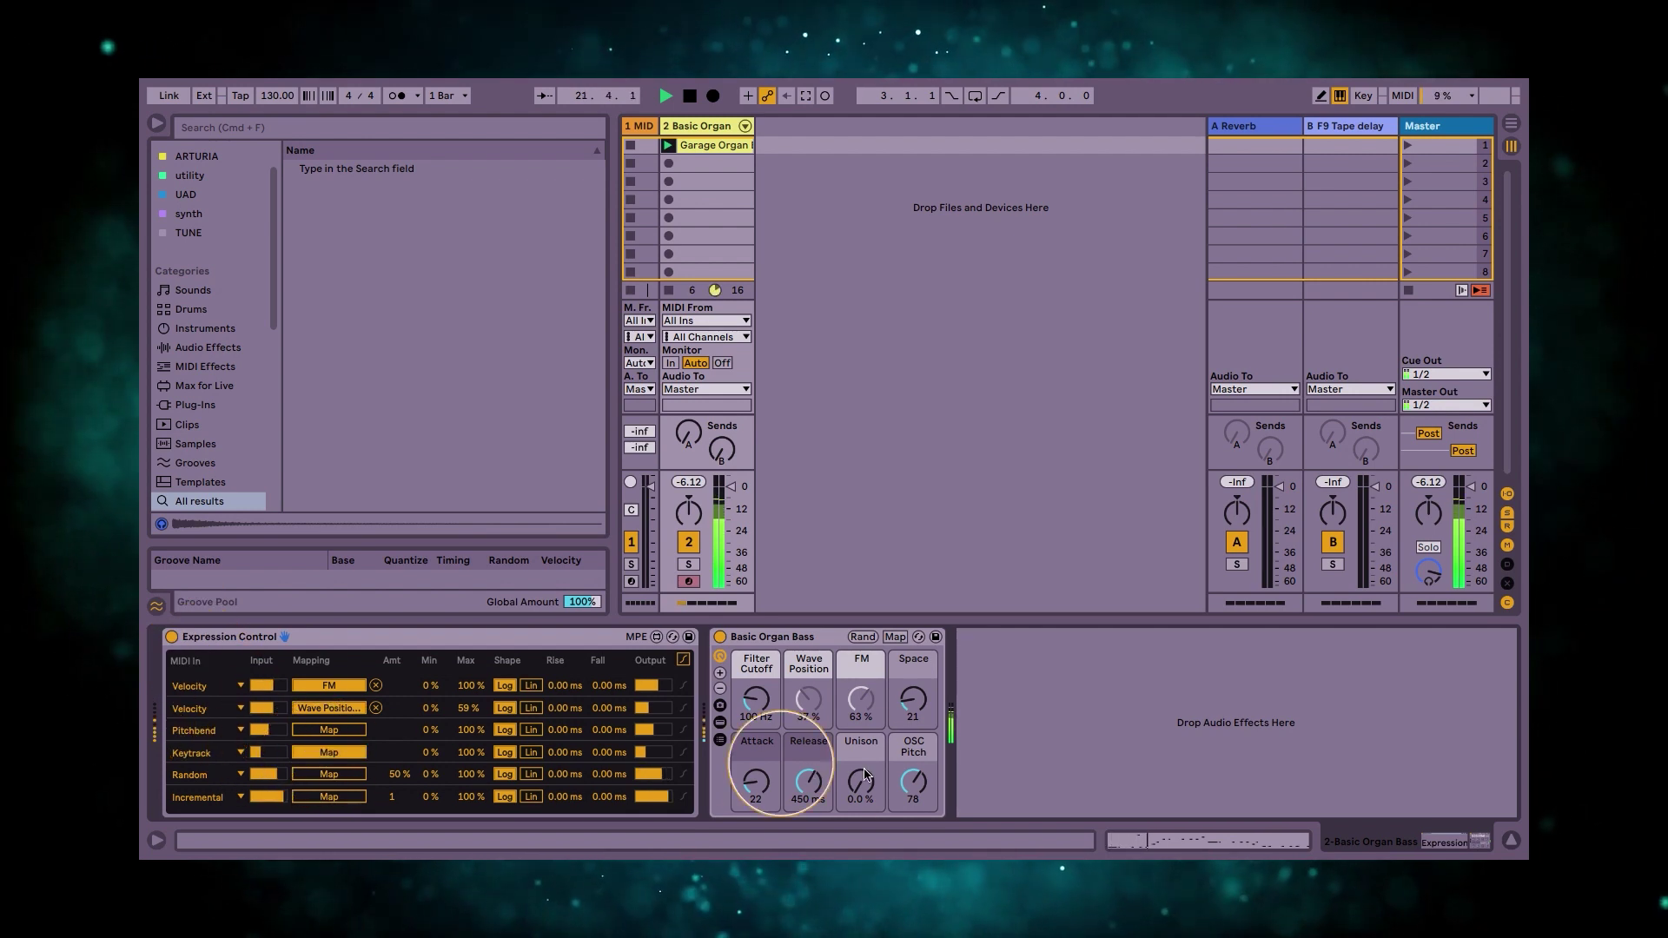